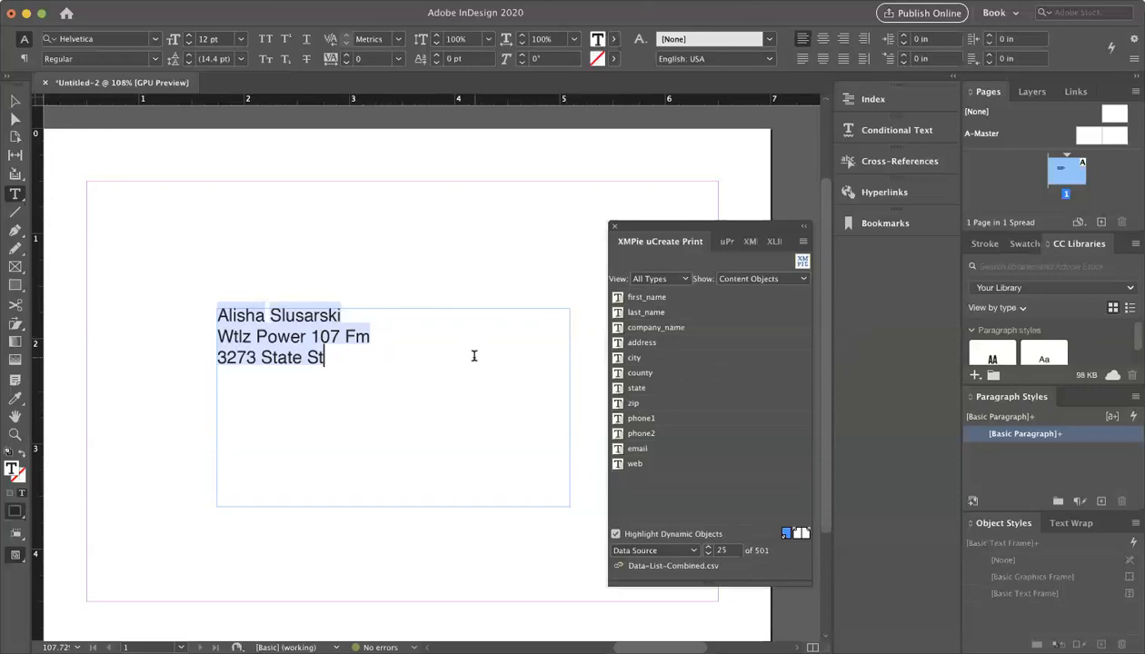
Step: Insert the city, state and zip fields on a new line below the address, with a comma after the city
{"action": "double_click", "coordinate": [633, 357]}
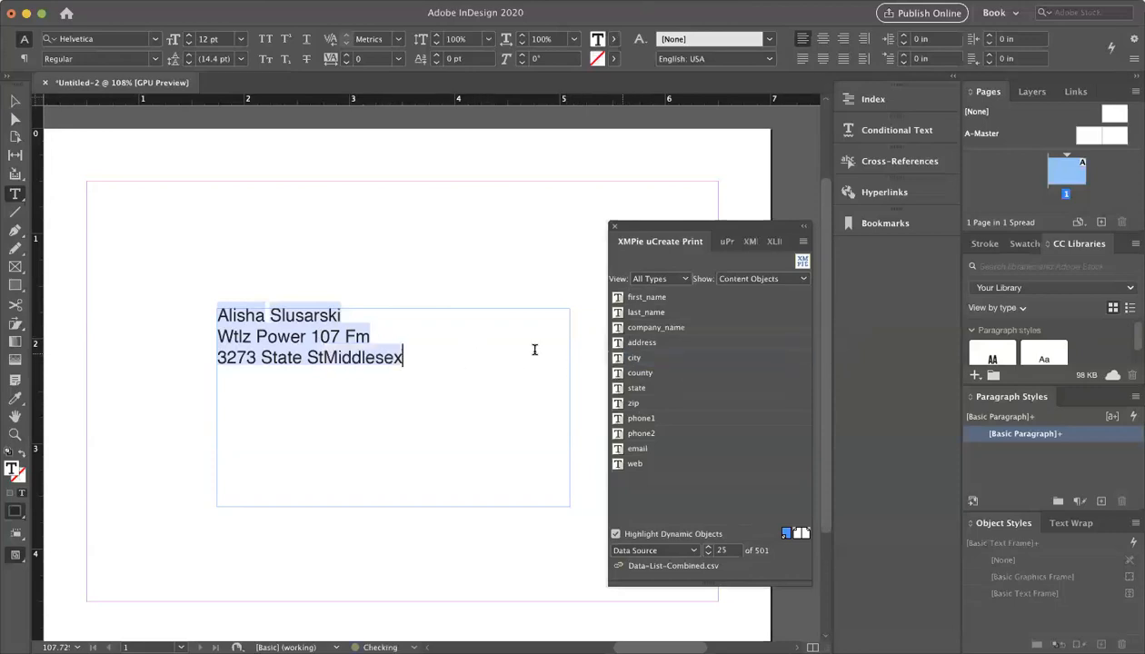
{"action": "left_click", "coordinate": [320, 357]}
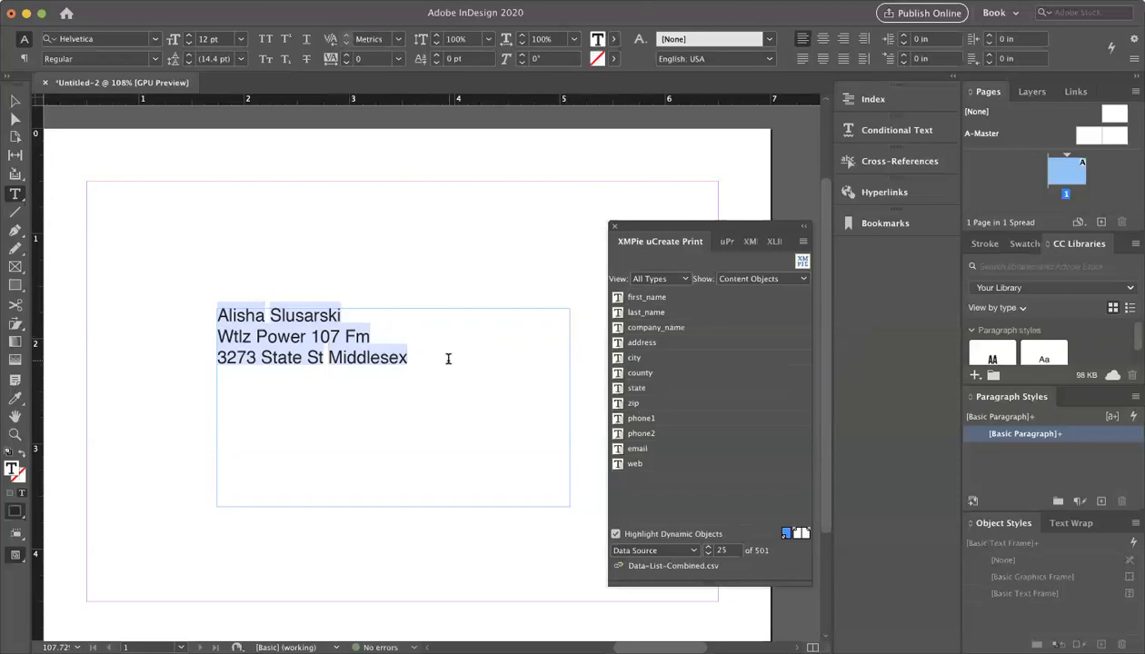
{"action": "left_click", "coordinate": [323, 357]}
{"action": "key", "text": "Return"}
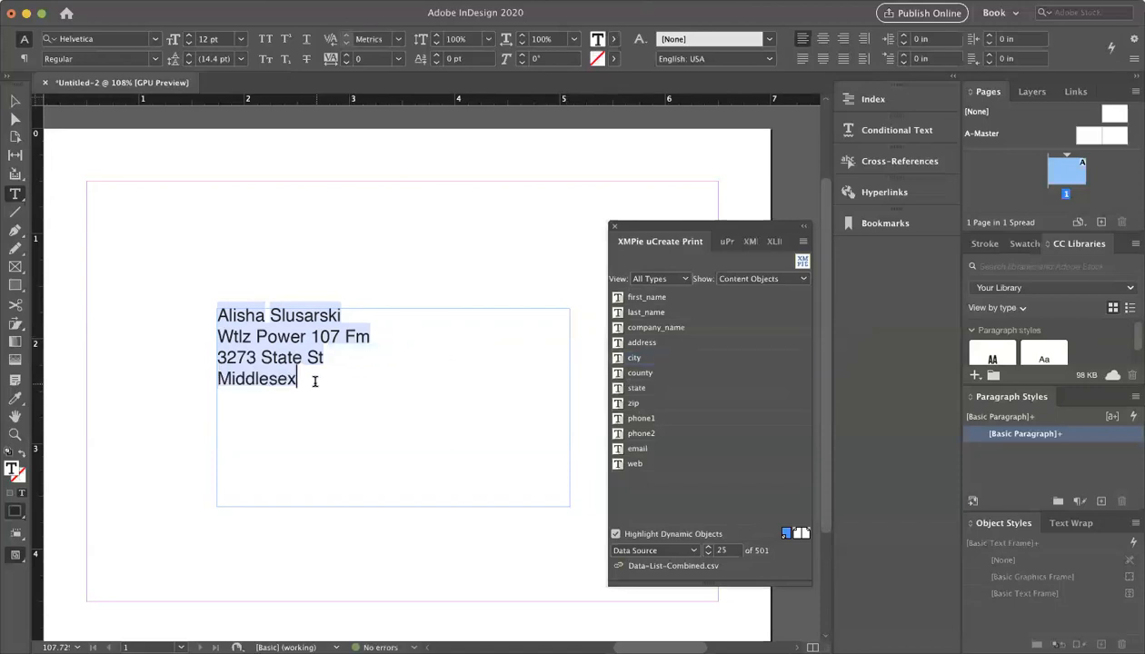
{"action": "type", "text": ","}
{"action": "double_click", "coordinate": [636, 388]}
{"action": "double_click", "coordinate": [634, 402]}
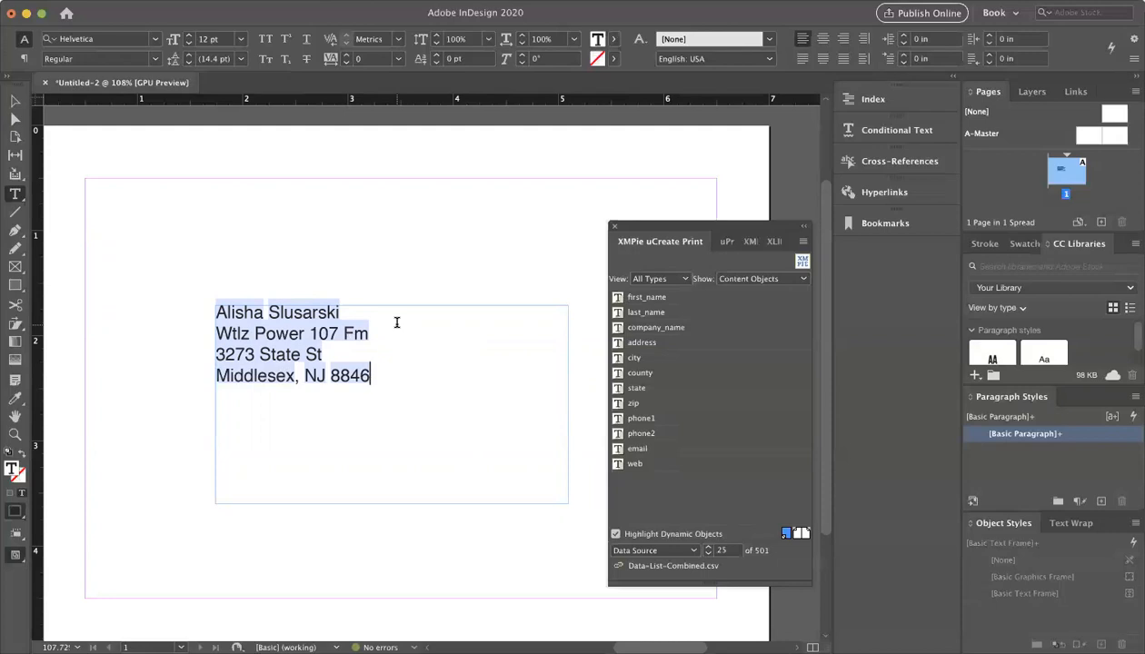
Step: Display record 1 of the data source in the address block
{"action": "left_click", "coordinate": [721, 550]}
{"action": "type", "text": "1"}
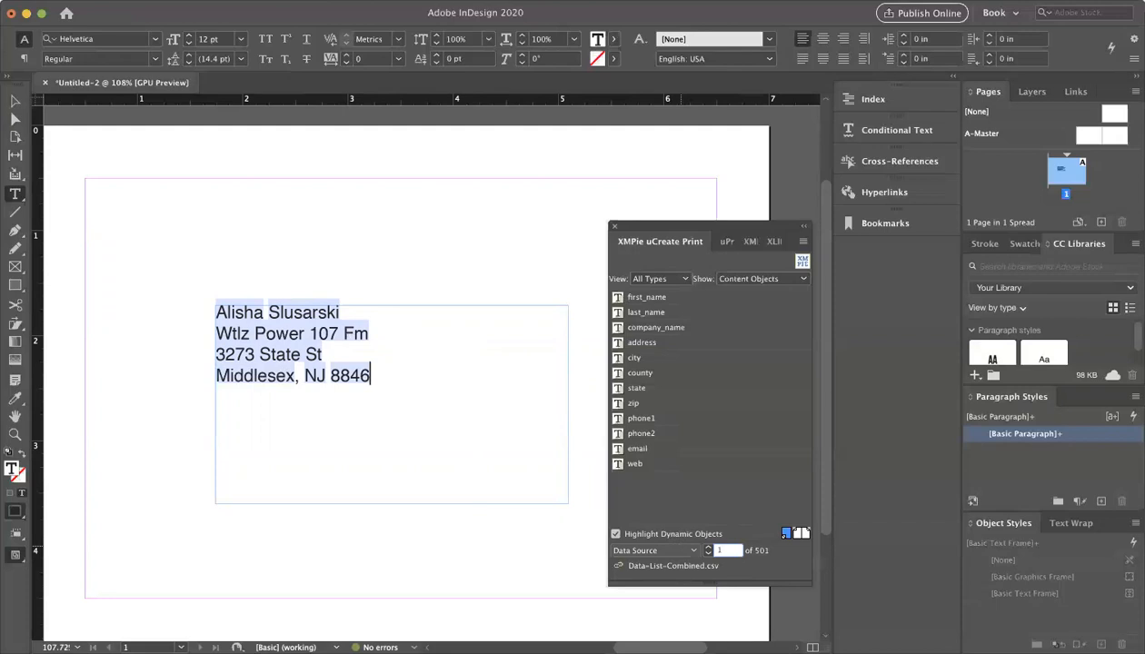
{"action": "key", "text": "Return"}
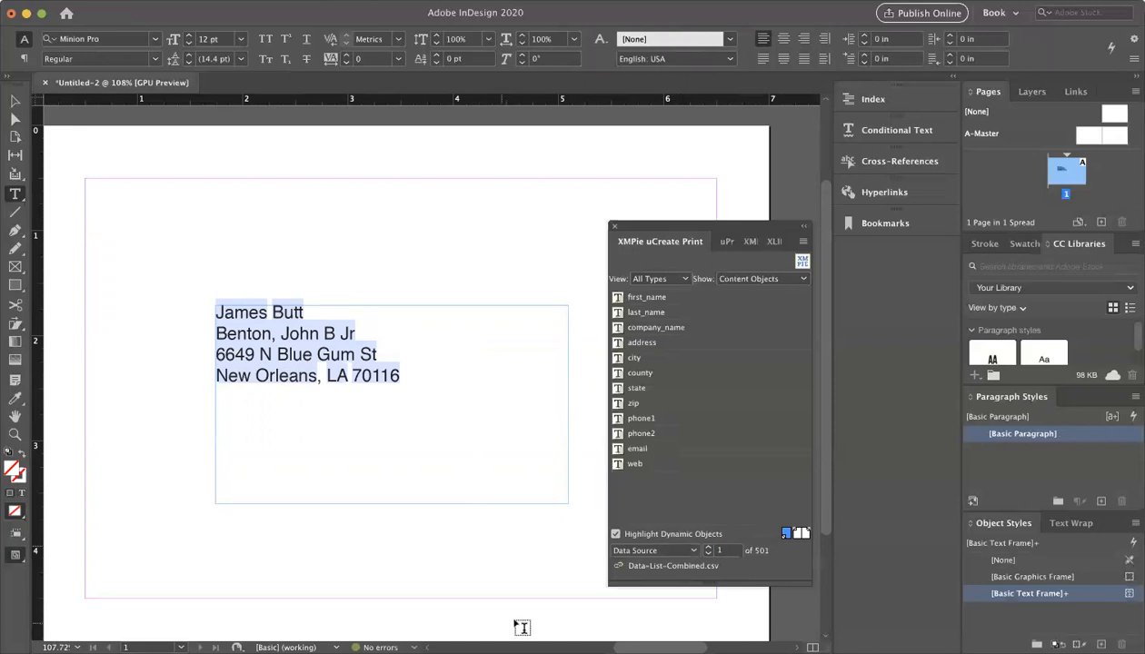
Step: Step through roughly the first 30 records to check the address block with different data, and return to record 1
{"action": "left_click", "coordinate": [726, 551]}
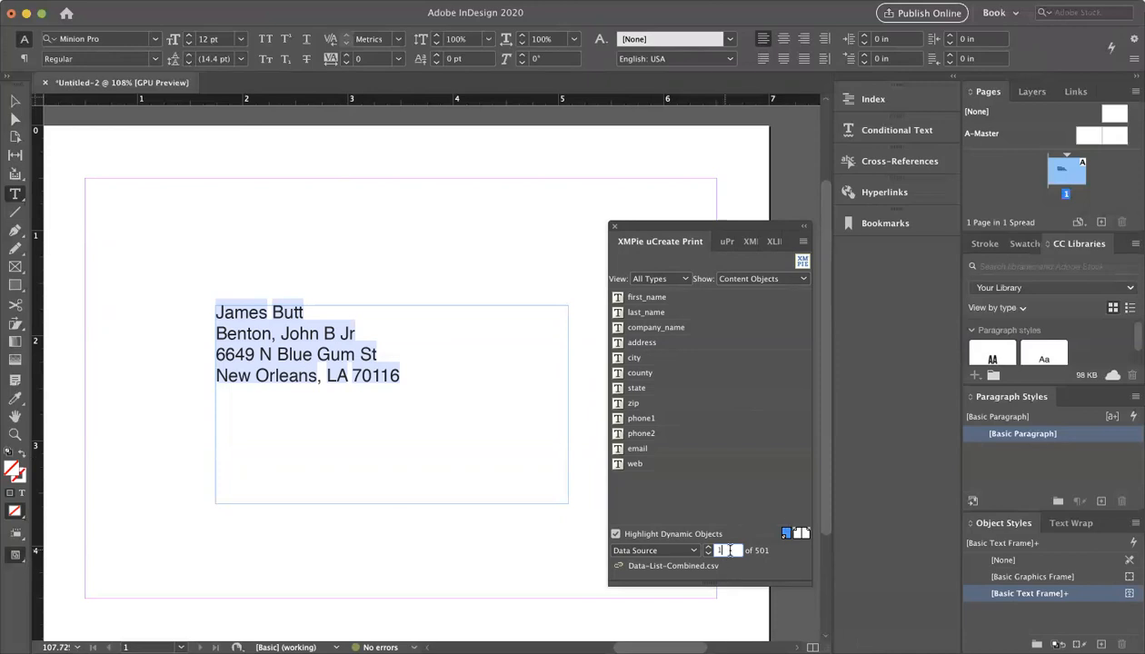
{"action": "key", "text": "Up"}
{"action": "key", "text": "Up"}
{"action": "key", "text": "Up"}
{"action": "key", "text": "Up"}
{"action": "key", "text": "Up"}
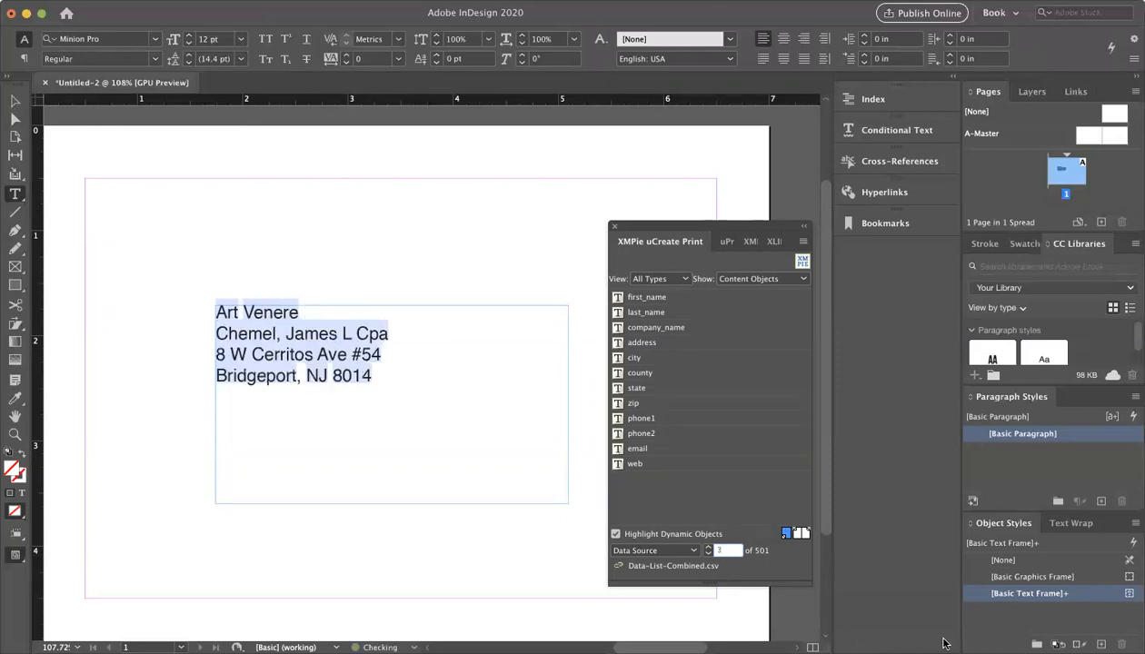
{"action": "key", "text": "Up"}
{"action": "key", "text": "Up"}
{"action": "key", "text": "Up"}
{"action": "key", "text": "Up"}
{"action": "key", "text": "Up"}
{"action": "key", "text": "Up"}
{"action": "key", "text": "Up"}
{"action": "key", "text": "Up"}
{"action": "key", "text": "Up"}
{"action": "key", "text": "Up"}
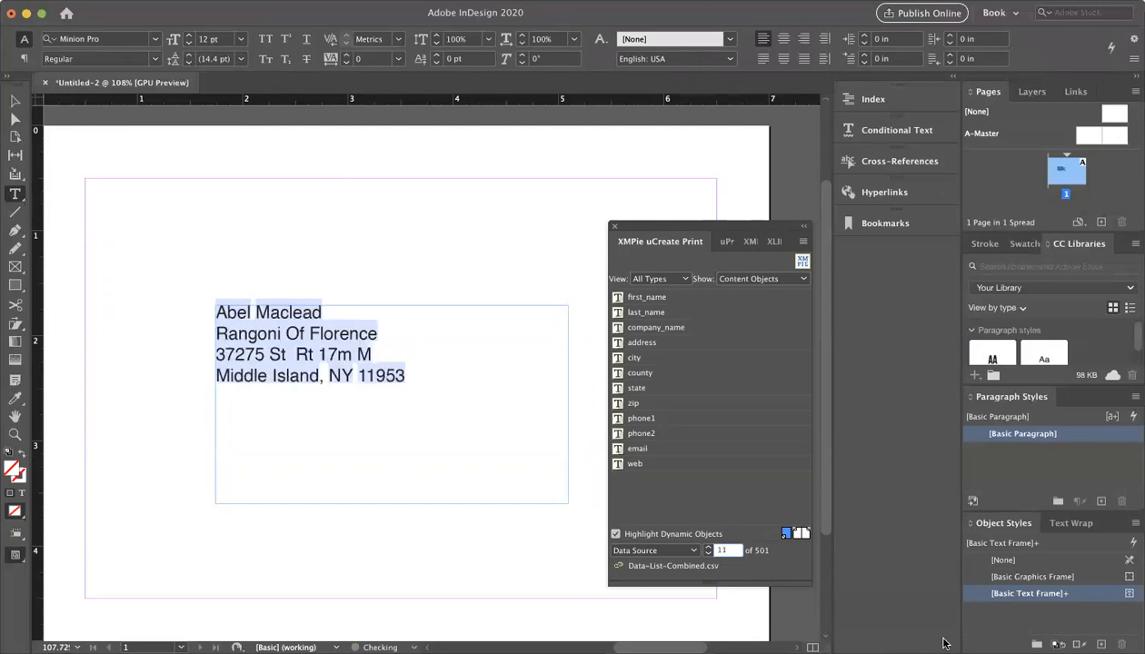
{"action": "key", "text": "Up"}
{"action": "key", "text": "Up"}
{"action": "key", "text": "Up"}
{"action": "key", "text": "Up"}
{"action": "key", "text": "Up"}
{"action": "key", "text": "Up"}
{"action": "key", "text": "Up"}
{"action": "key", "text": "Up"}
{"action": "key", "text": "Up"}
{"action": "key", "text": "Up"}
{"action": "key", "text": "Up"}
{"action": "key", "text": "Up"}
{"action": "key", "text": "Up"}
{"action": "key", "text": "Up"}
{"action": "key", "text": "Up"}
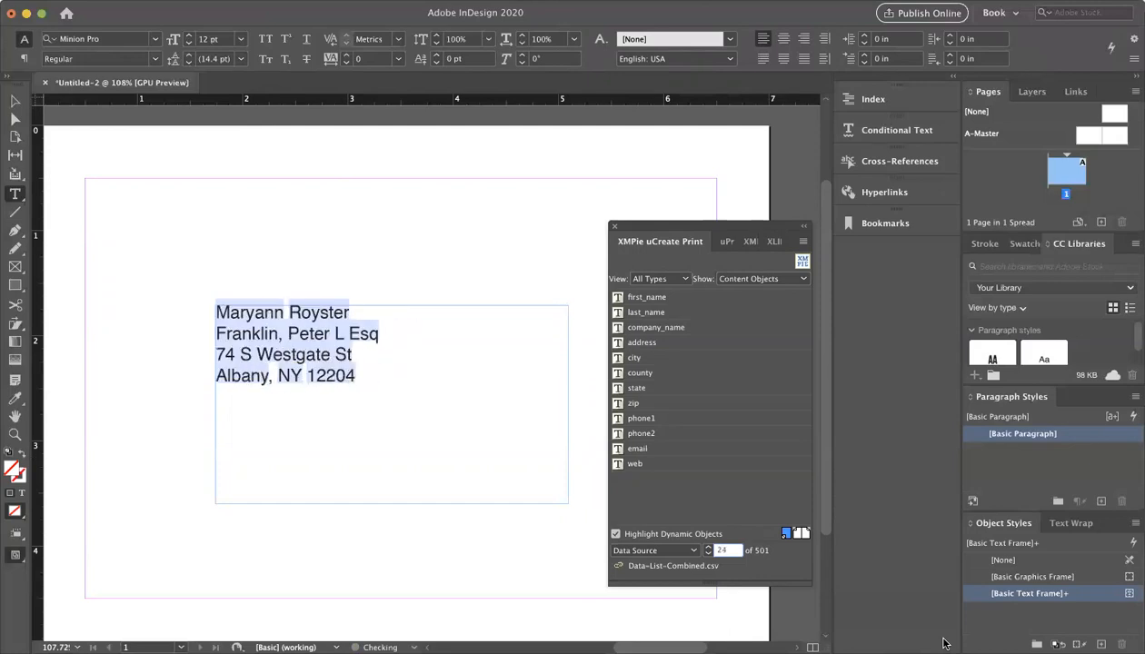
{"action": "key", "text": "Down"}
{"action": "key", "text": "Down"}
{"action": "key", "text": "Down"}
{"action": "key", "text": "Down"}
{"action": "key", "text": "Down"}
{"action": "key", "text": "Down"}
{"action": "key", "text": "Down"}
{"action": "key", "text": "Down"}
{"action": "key", "text": "Down"}
{"action": "key", "text": "Down"}
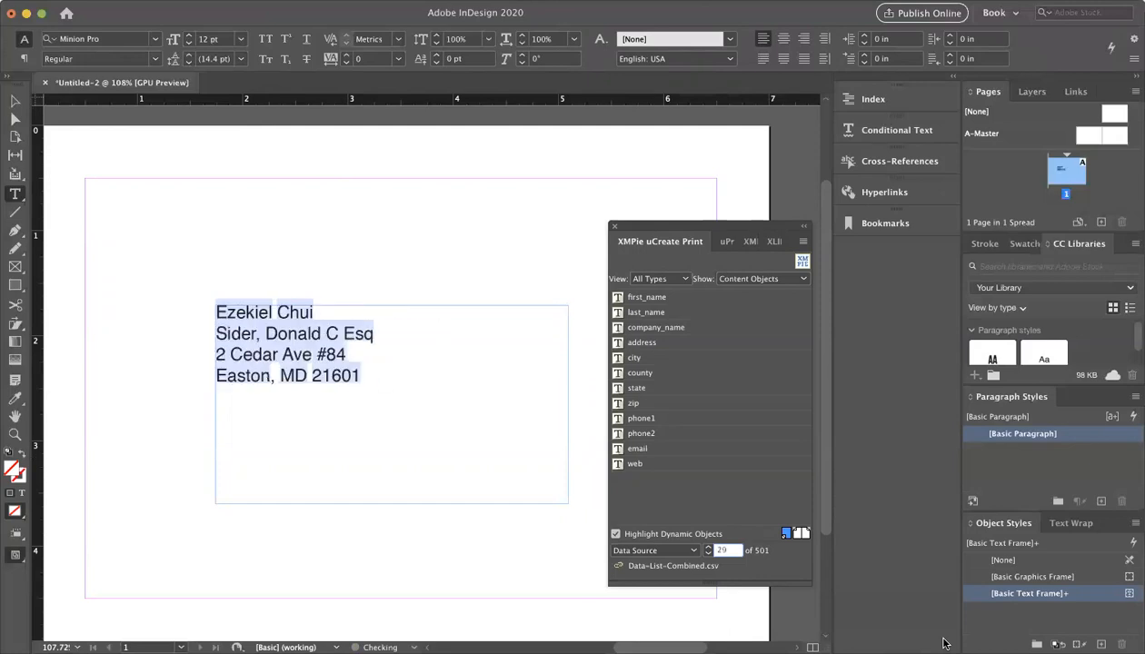
{"action": "key", "text": "Down"}
{"action": "key", "text": "Down"}
{"action": "key", "text": "Down"}
{"action": "key", "text": "Down"}
{"action": "key", "text": "Down"}
{"action": "key", "text": "Down"}
{"action": "key", "text": "Down"}
{"action": "key", "text": "Down"}
{"action": "key", "text": "Down"}
{"action": "key", "text": "Down"}
{"action": "key", "text": "Down"}
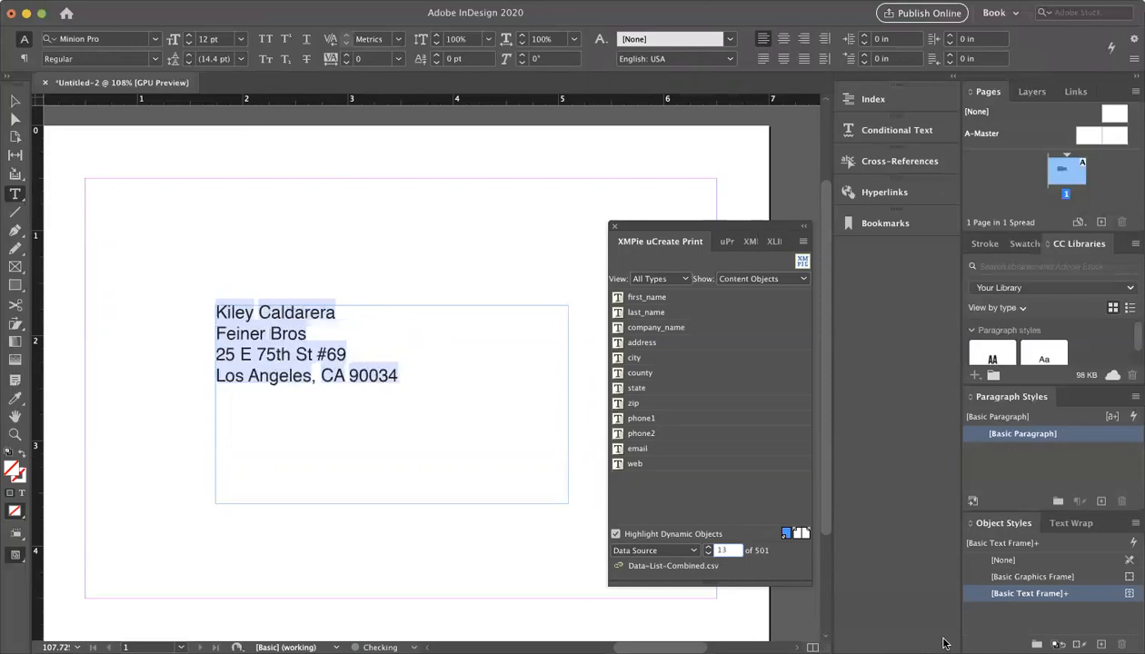
{"action": "key", "text": "Down"}
{"action": "key", "text": "Down"}
{"action": "key", "text": "Down"}
{"action": "key", "text": "Down"}
{"action": "key", "text": "Down"}
{"action": "key", "text": "Down"}
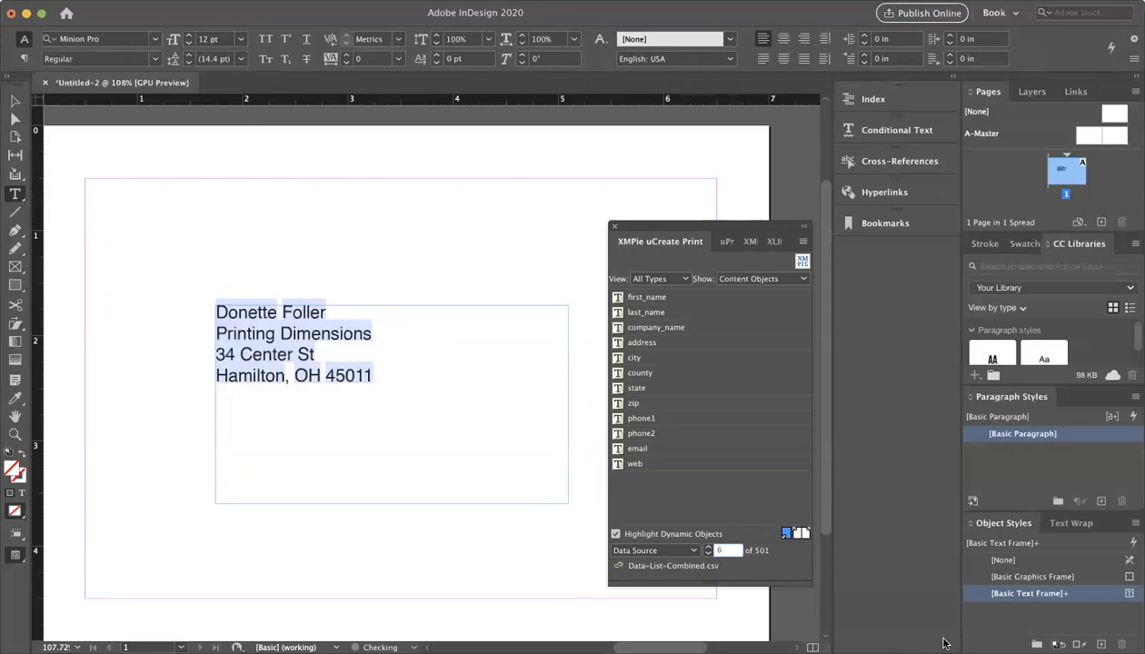
{"action": "key", "text": "Down"}
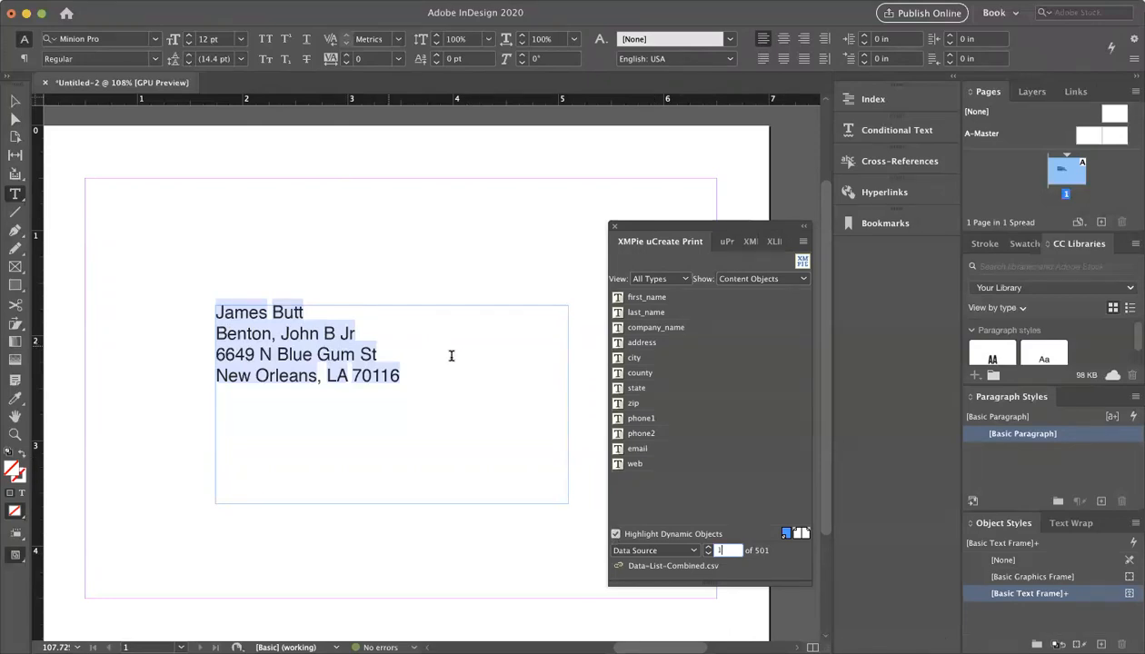
Step: Center-align all four lines of the address block
{"action": "left_click_drag", "start_coordinate": [473, 374], "coordinate": [183, 289]}
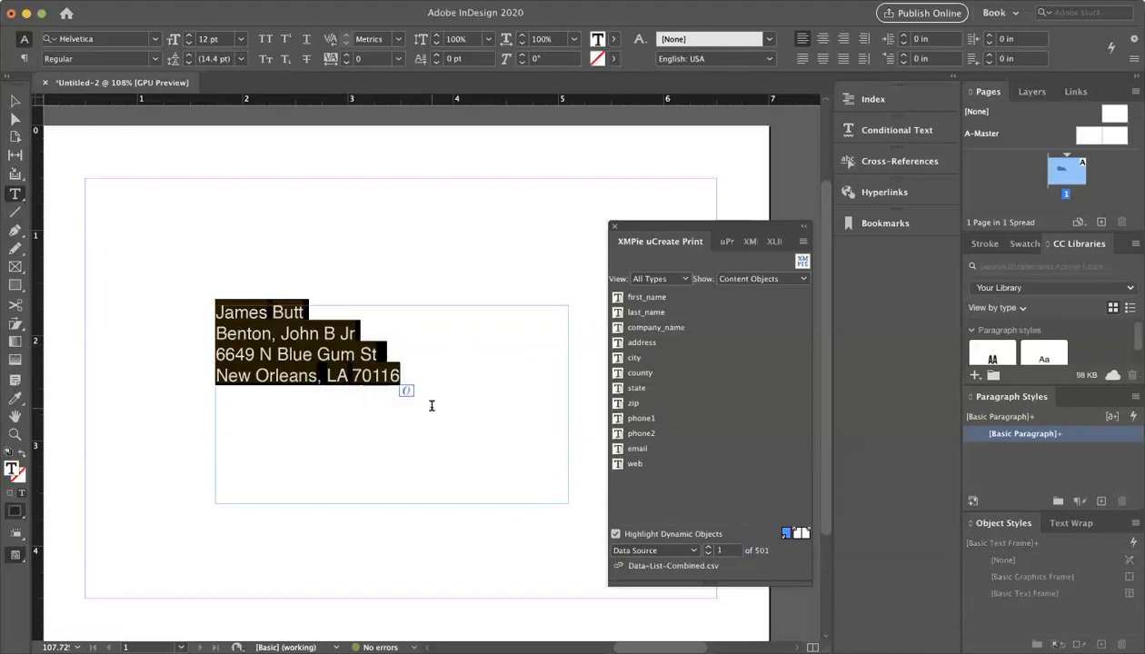
{"action": "scroll", "coordinate": [439, 407], "scroll_direction": "left", "scroll_amount": 3}
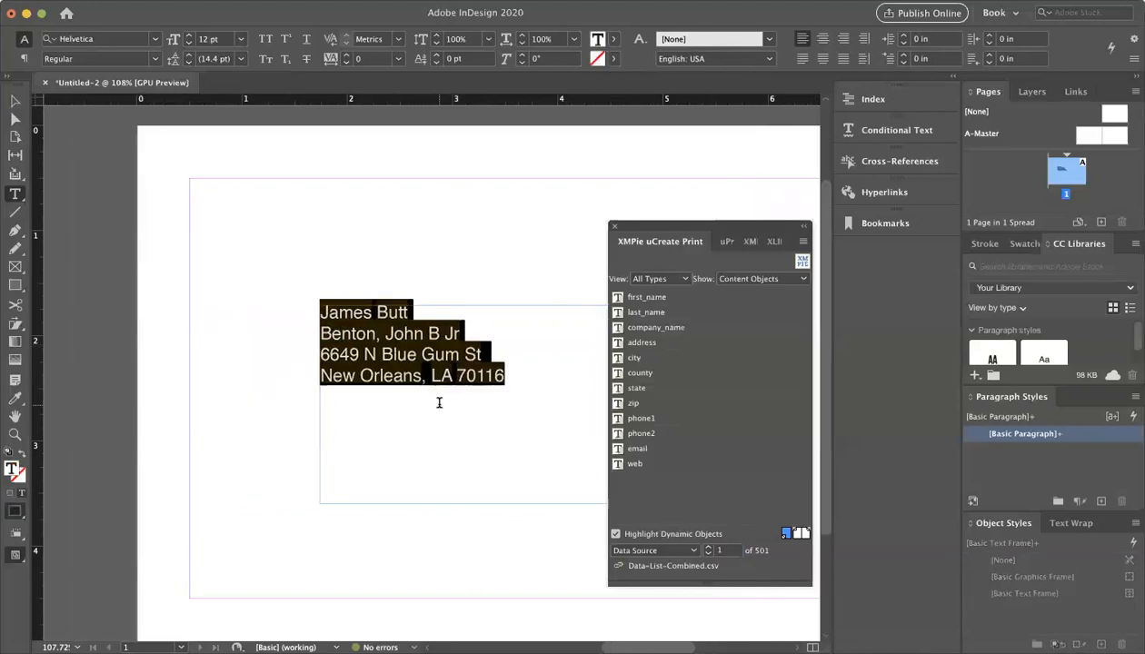
{"action": "key", "text": "super+shift+c"}
{"action": "left_click", "coordinate": [428, 276]}
{"action": "left_click", "coordinate": [14, 100]}
{"action": "scroll", "coordinate": [426, 295], "scroll_direction": "right", "scroll_amount": 5}
{"action": "scroll", "coordinate": [427, 295], "scroll_direction": "down", "scroll_amount": 1}
{"action": "left_click", "coordinate": [391, 334]}
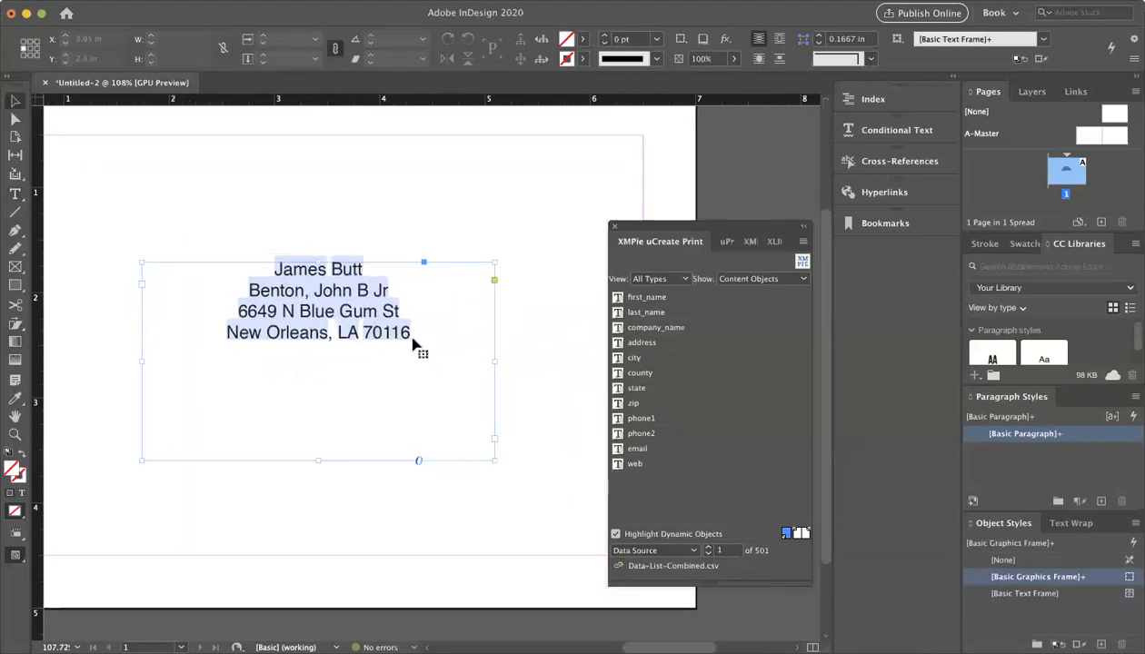
Step: Set the tracking of all text in the address block to 200
{"action": "double_click", "coordinate": [438, 338]}
{"action": "key", "text": "super+a"}
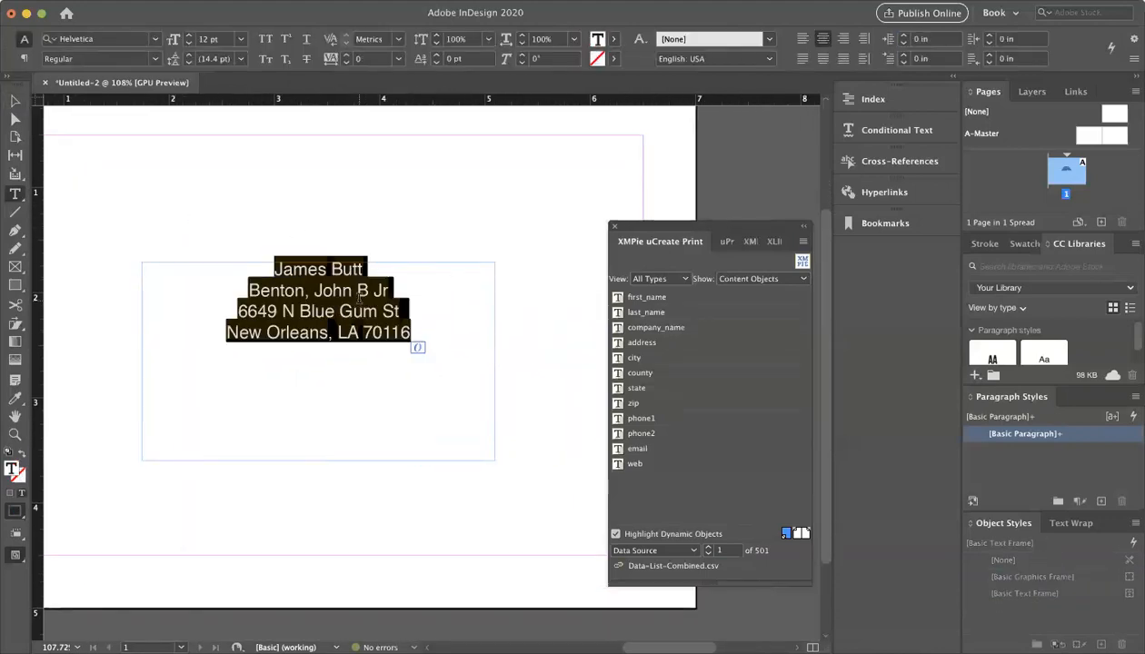
{"action": "left_click", "coordinate": [265, 39]}
{"action": "left_click", "coordinate": [267, 40]}
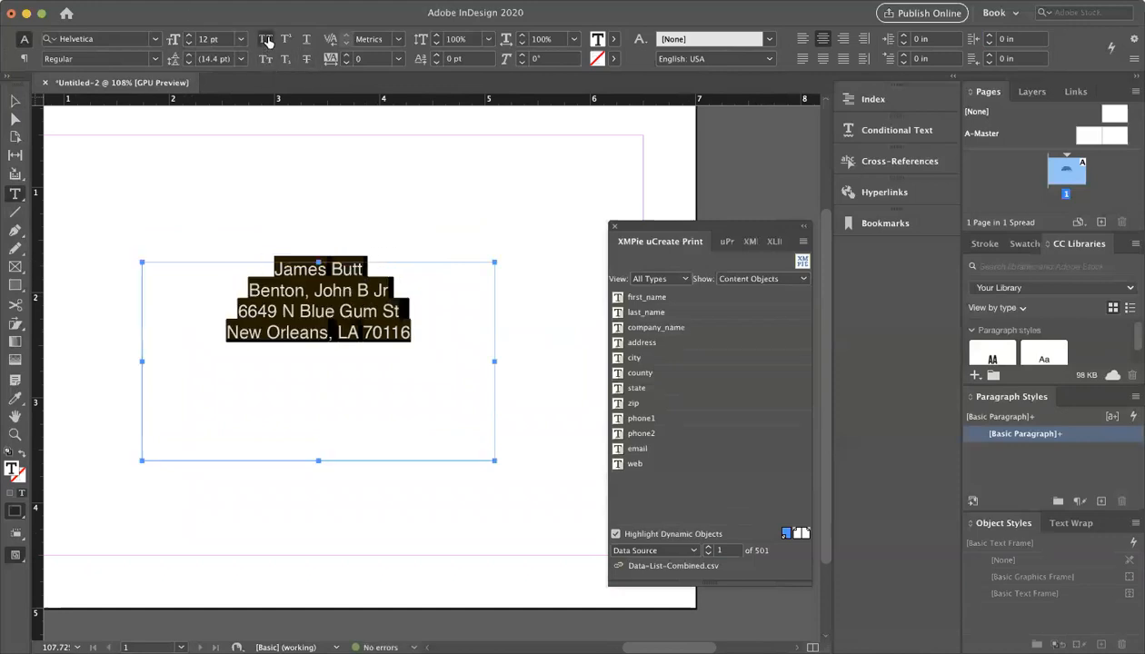
{"action": "left_click", "coordinate": [345, 54]}
{"action": "left_click", "coordinate": [397, 58]}
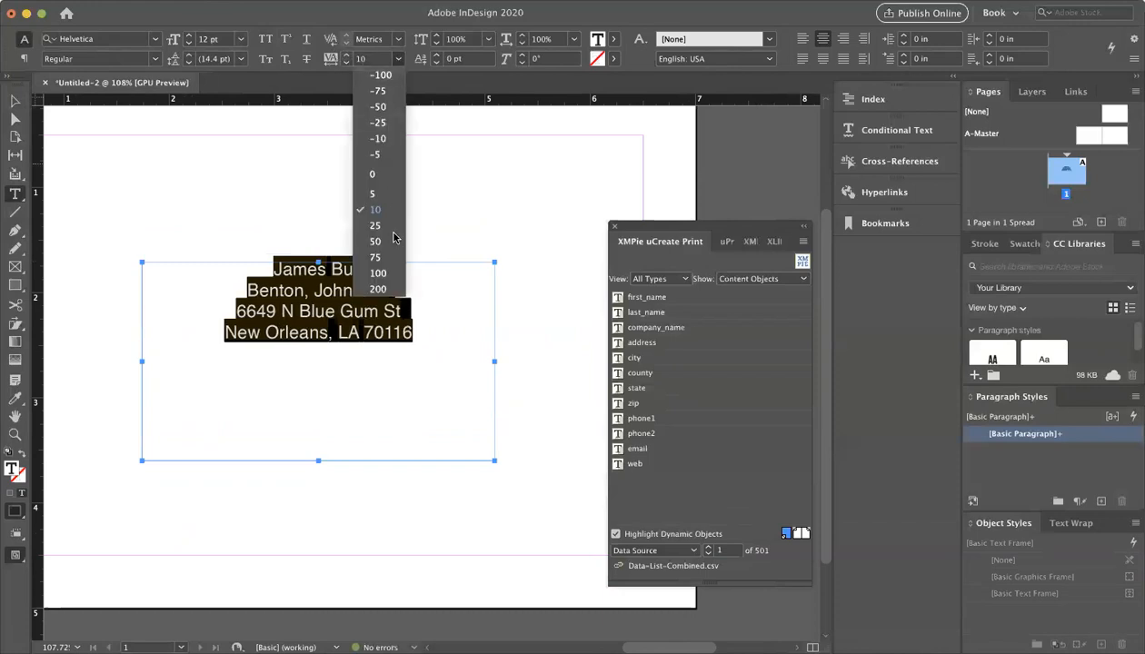
{"action": "left_click", "coordinate": [378, 289]}
{"action": "left_click", "coordinate": [531, 172]}
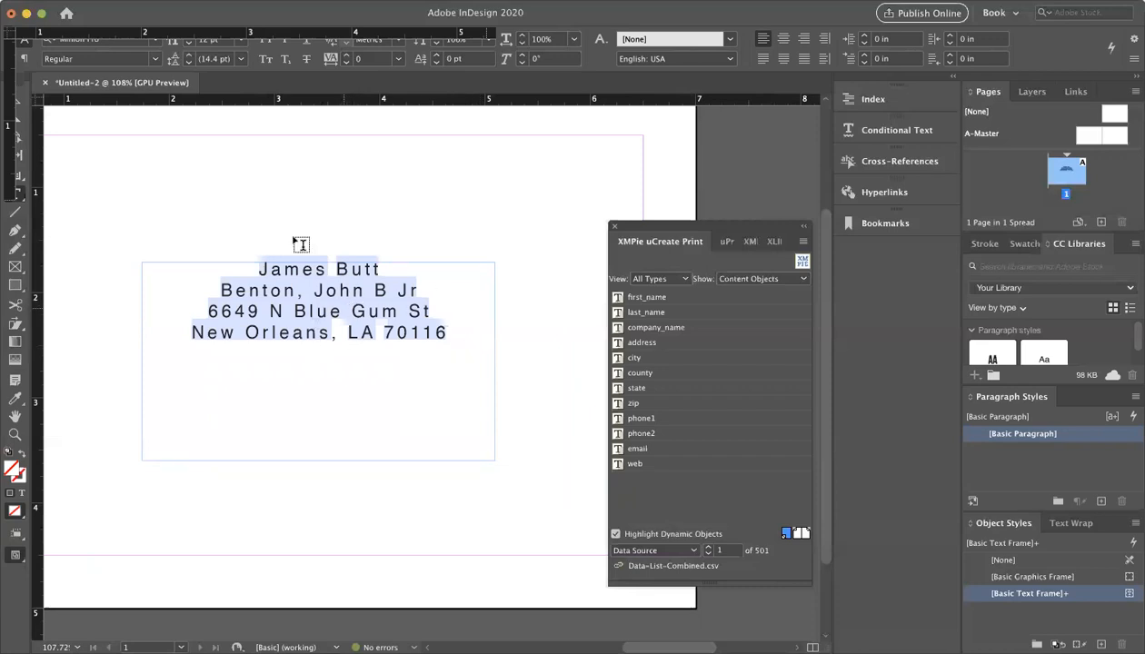
Step: Advance through the data source to record 16 to check how the formatting applies to other records
{"action": "left_click", "coordinate": [708, 548]}
{"action": "left_click", "coordinate": [708, 548]}
{"action": "left_click", "coordinate": [708, 548]}
{"action": "left_click", "coordinate": [708, 548]}
{"action": "left_click", "coordinate": [708, 548]}
{"action": "left_click", "coordinate": [707, 547]}
{"action": "left_click", "coordinate": [708, 547]}
{"action": "left_click", "coordinate": [708, 548]}
{"action": "left_click", "coordinate": [708, 548]}
{"action": "left_click", "coordinate": [708, 548]}
{"action": "left_click", "coordinate": [708, 548]}
{"action": "left_click", "coordinate": [708, 547]}
{"action": "left_click", "coordinate": [708, 548]}
{"action": "left_click", "coordinate": [708, 548]}
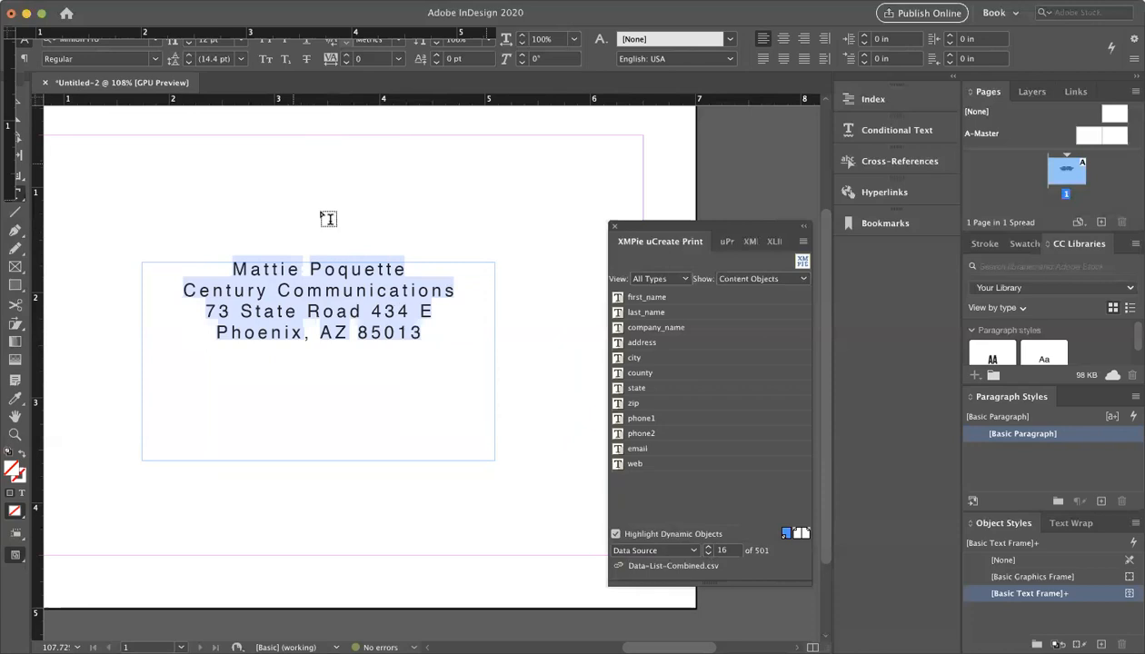
Step: Set the tracking of all text in the address block to 0
{"action": "left_click_drag", "start_coordinate": [441, 340], "coordinate": [105, 163]}
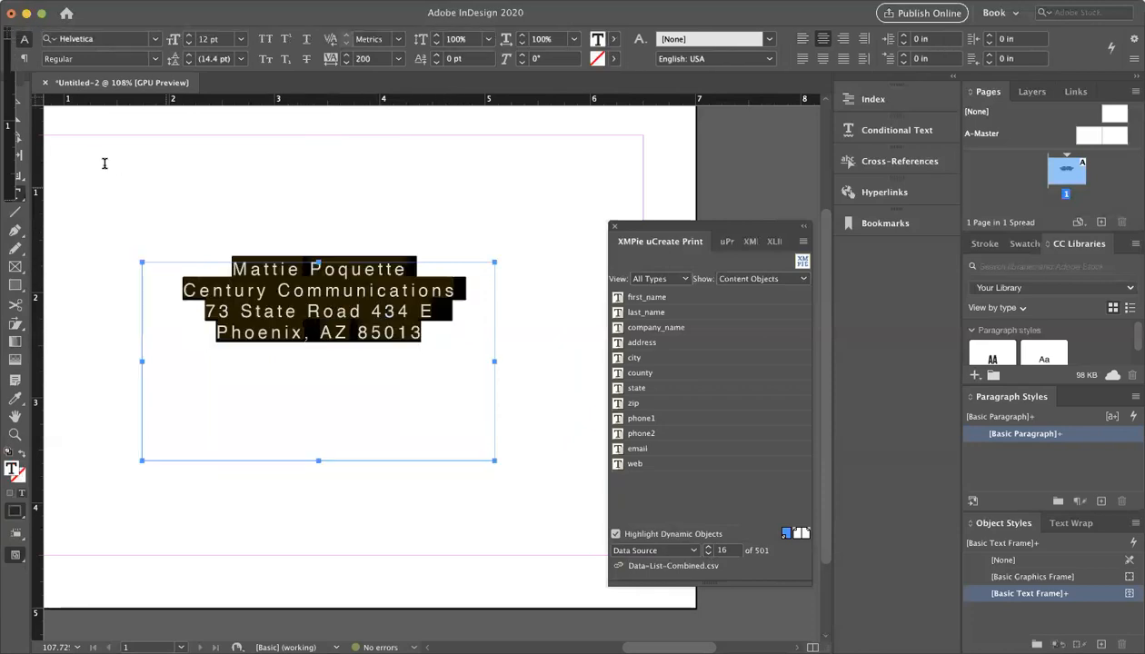
{"action": "left_click", "coordinate": [380, 58]}
{"action": "type", "text": "0"}
{"action": "key", "text": "Return"}
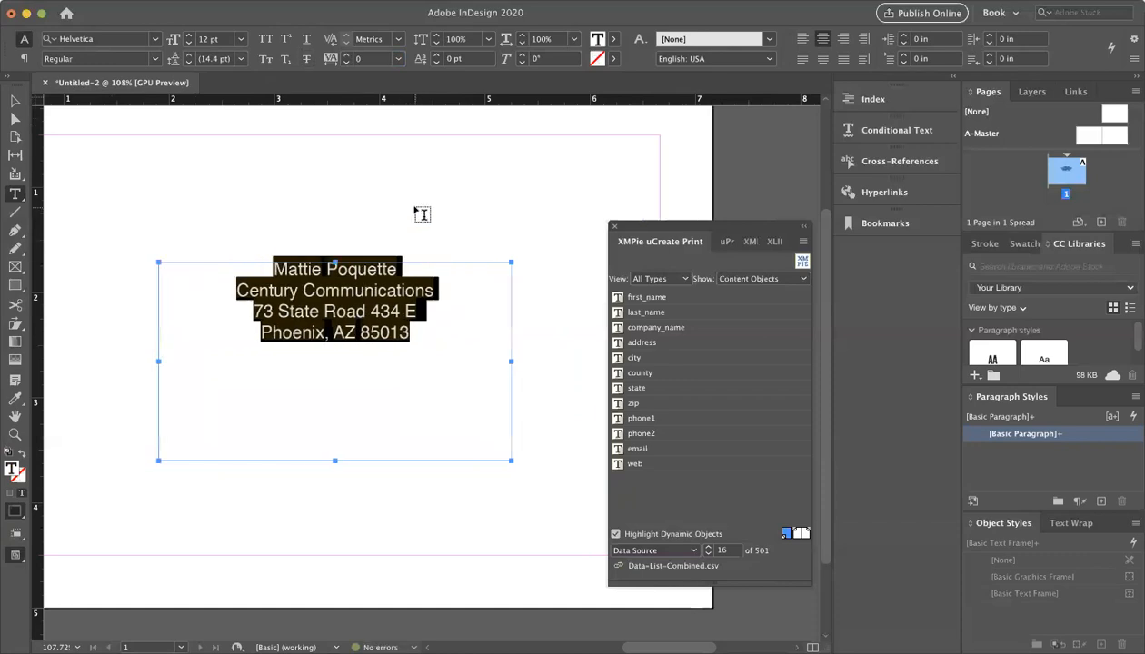
Step: Left-align the text in the address frame
{"action": "left_click", "coordinate": [14, 100]}
{"action": "left_click", "coordinate": [311, 248]}
{"action": "left_click", "coordinate": [427, 310]}
{"action": "key", "text": "super+shift+l"}
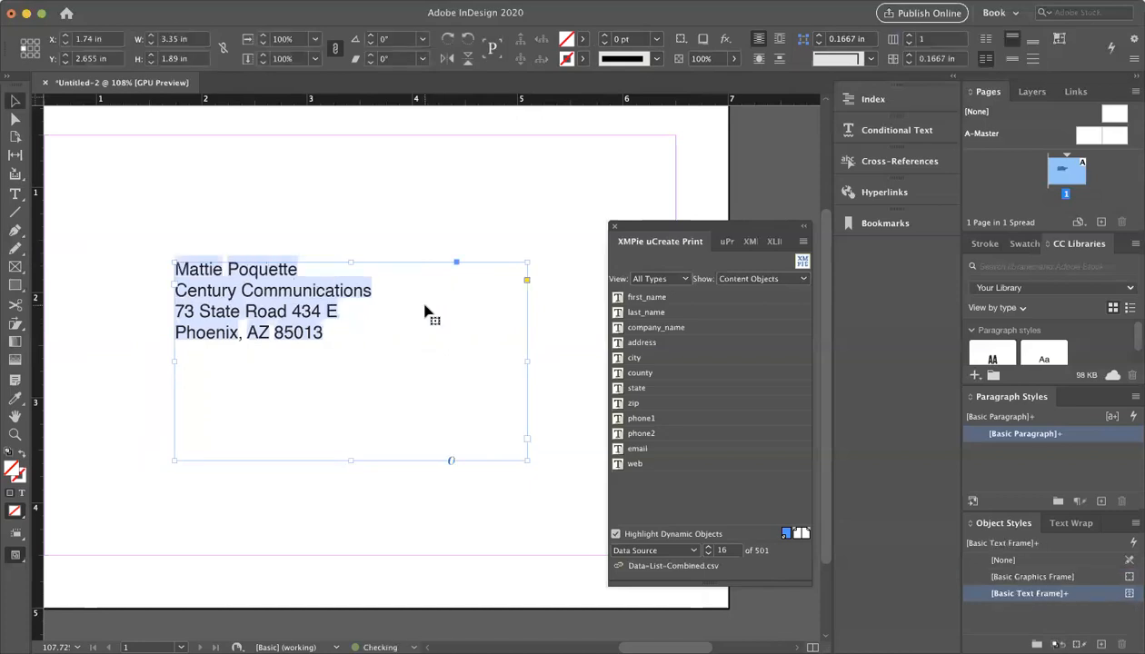
{"action": "left_click", "coordinate": [417, 210]}
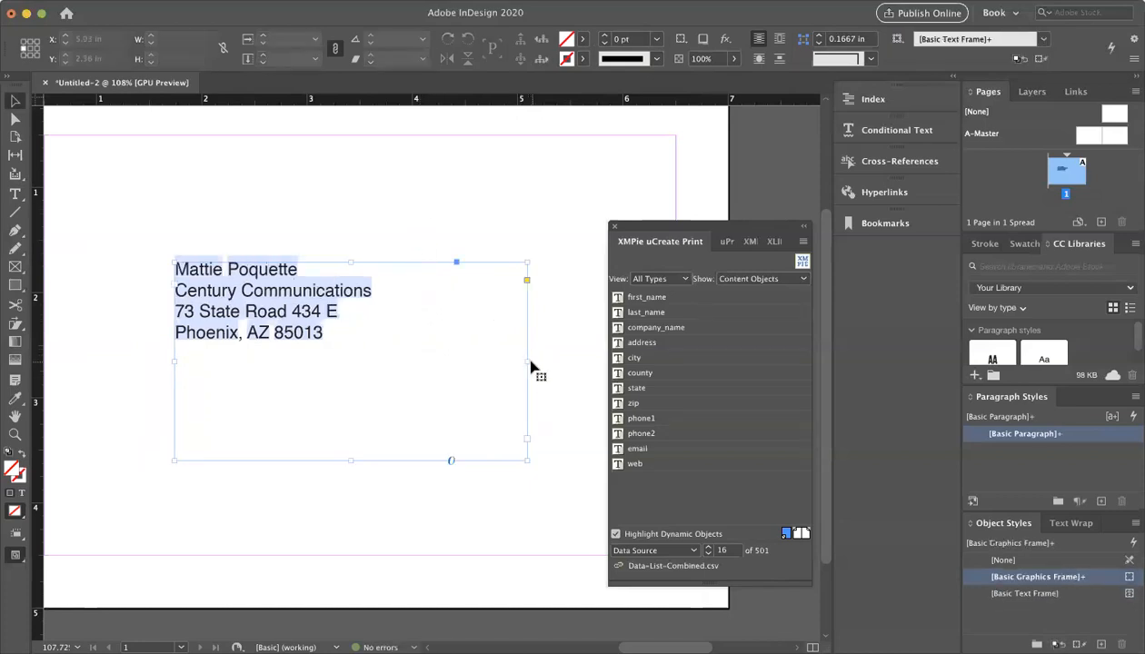
Step: Shrink the address text frame to about 1.76 in wide and 0.88 in high
{"action": "left_click_drag", "start_coordinate": [524, 360], "coordinate": [360, 361]}
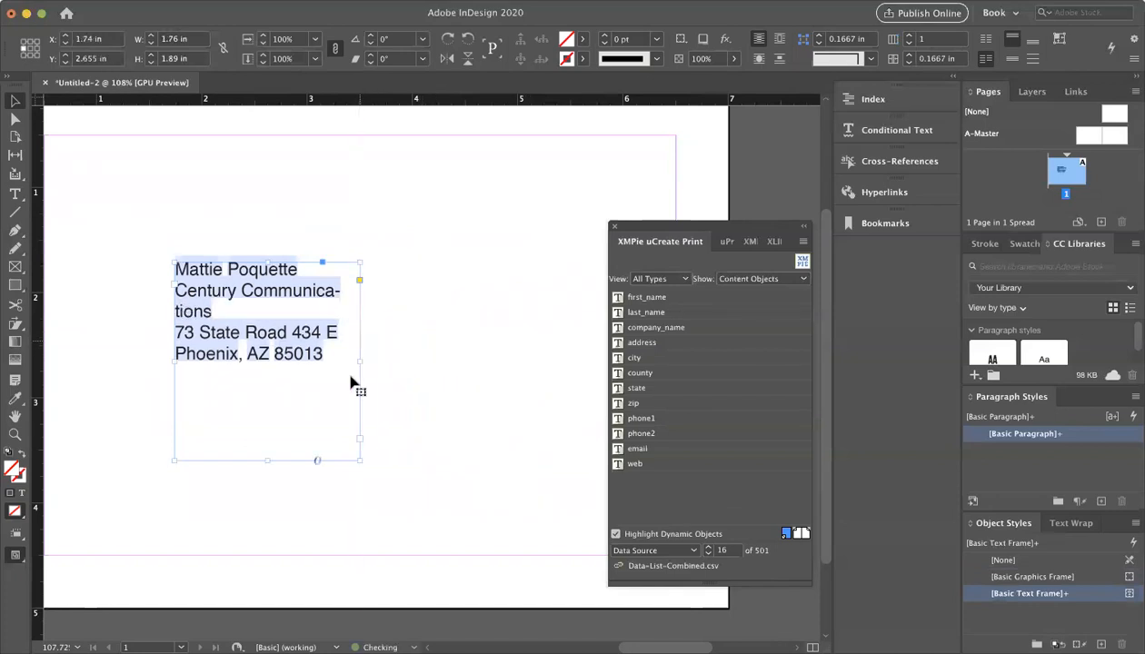
{"action": "left_click_drag", "start_coordinate": [267, 461], "coordinate": [268, 354]}
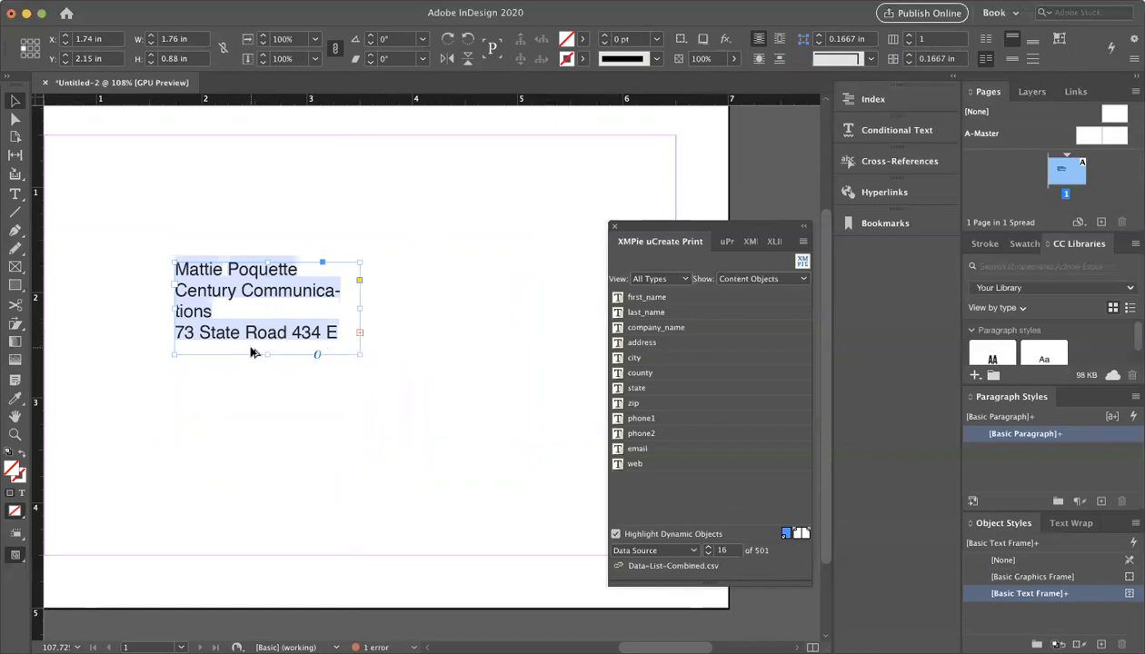
{"action": "key", "text": "super+equal"}
{"action": "key", "text": "super+equal"}
{"action": "key", "text": "super+equal"}
{"action": "key", "text": "super+equal"}
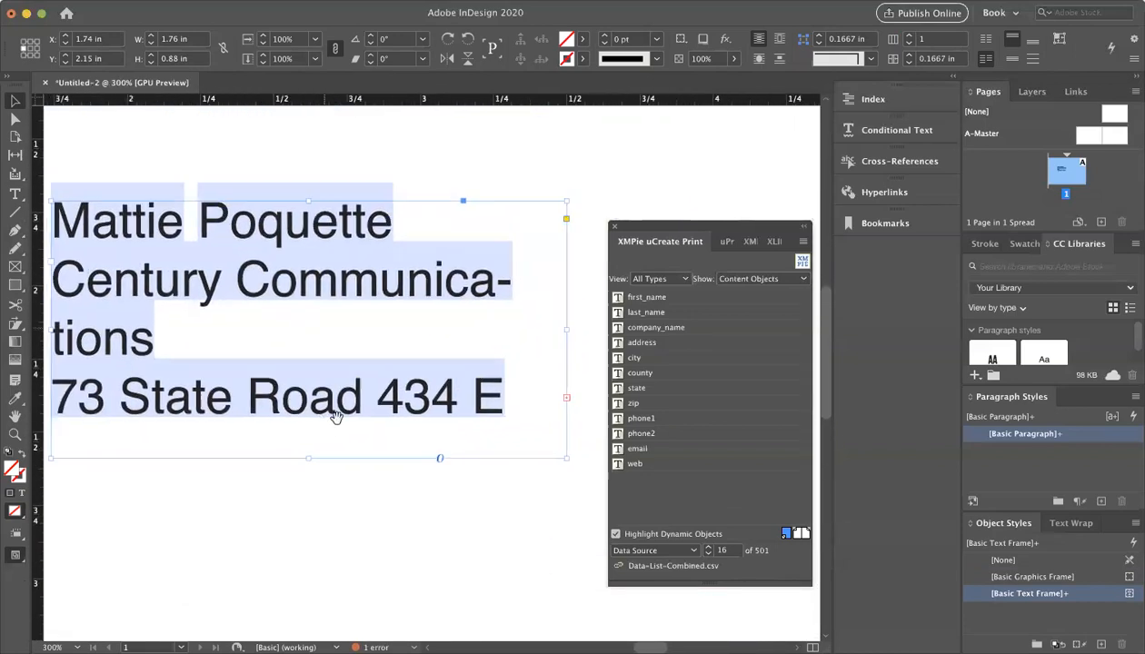
{"action": "key", "text": "super+minus"}
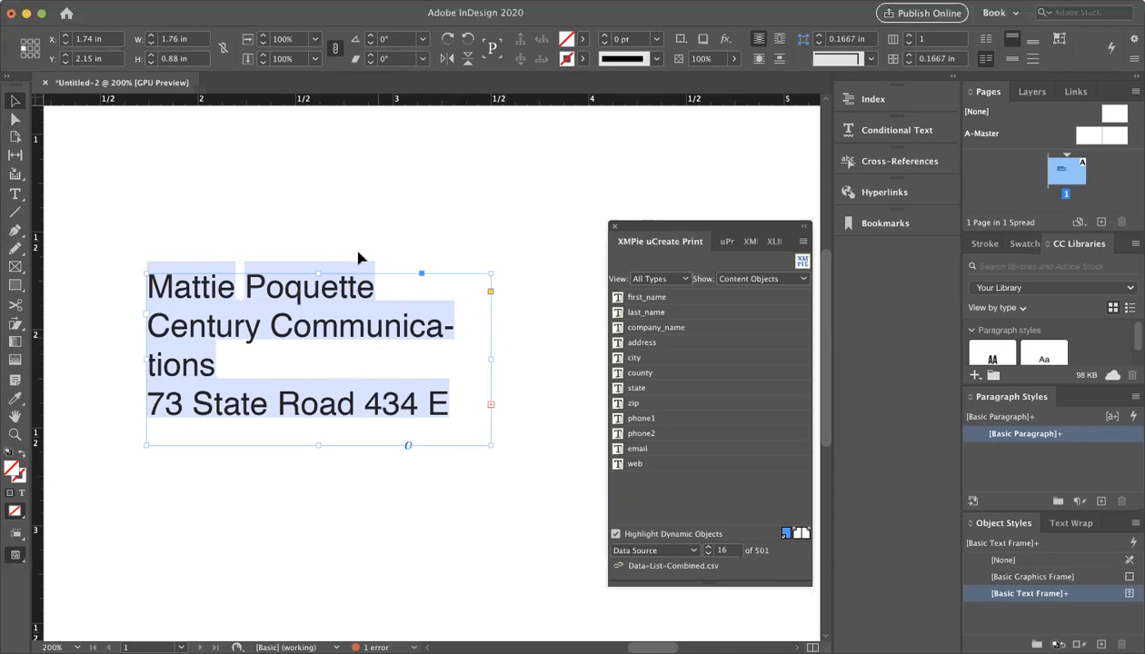
Step: Turn on Suppress Trailing Spaces on Empty Content in the address frame's dynamic story properties
{"action": "left_click", "coordinate": [340, 228]}
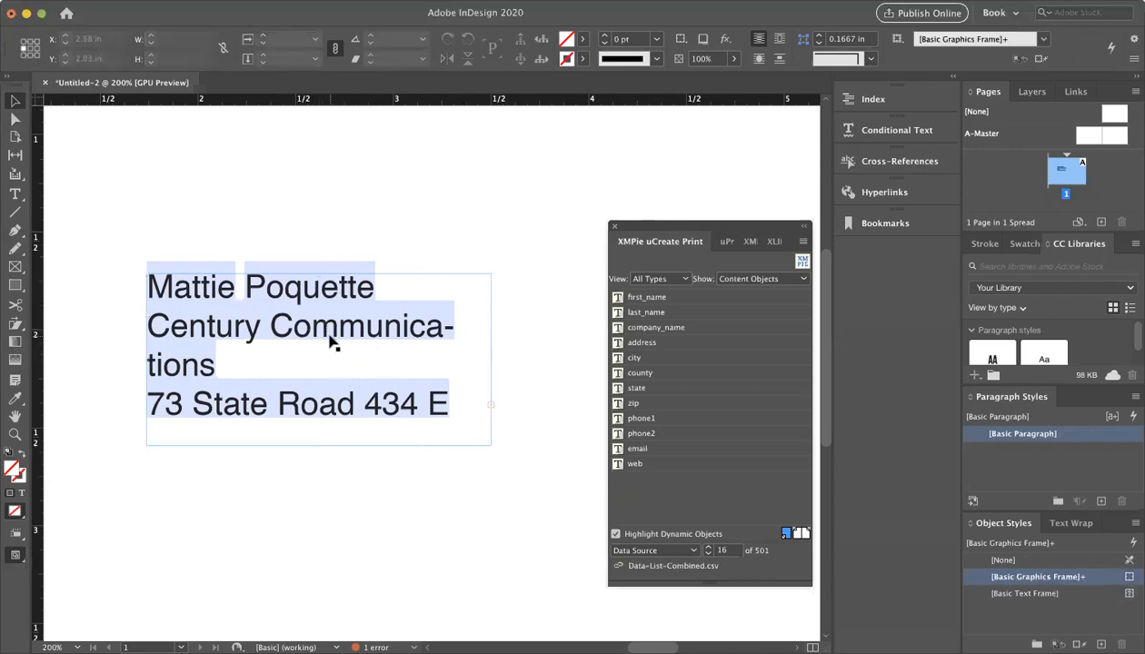
{"action": "left_click", "coordinate": [376, 351]}
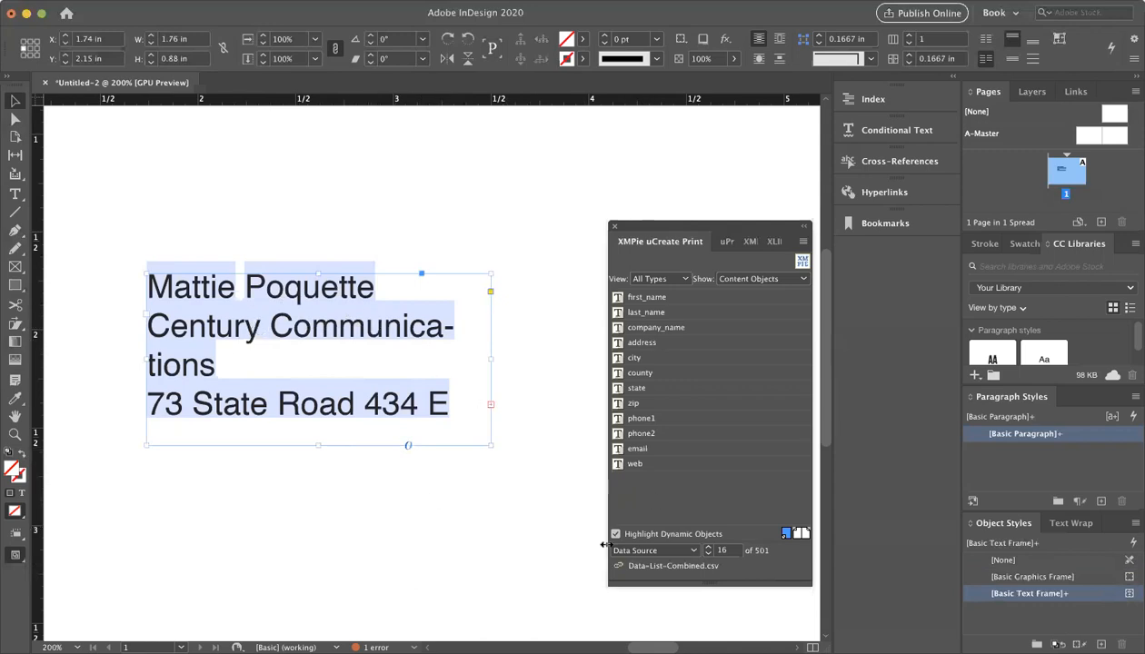
{"action": "right_click", "coordinate": [291, 314]}
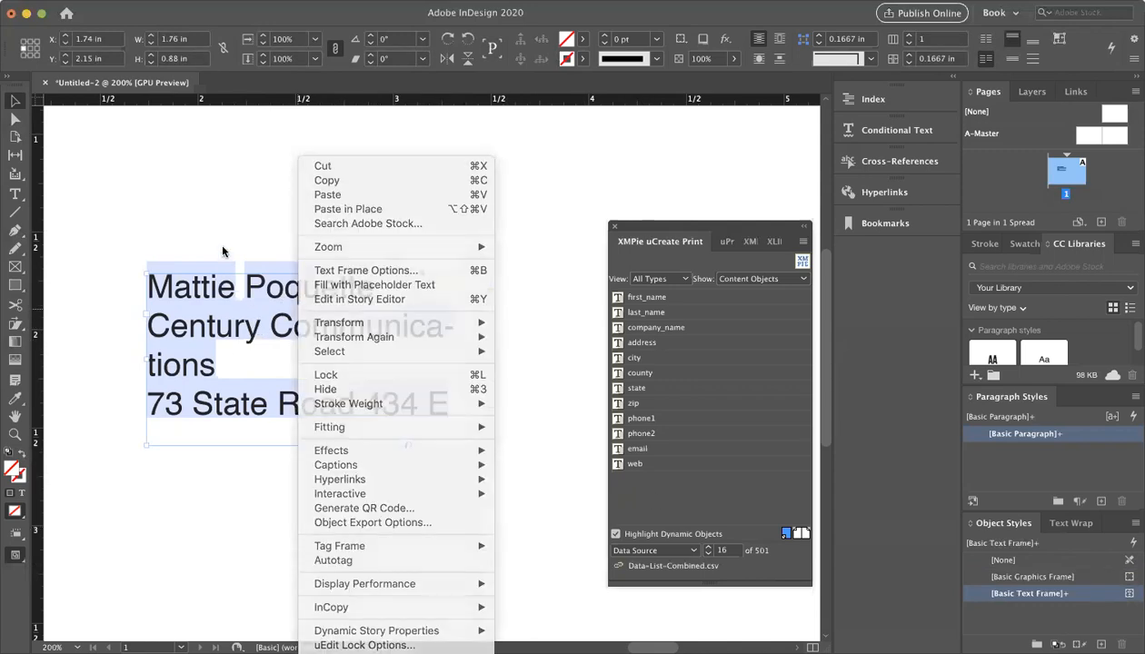
{"action": "left_click", "coordinate": [243, 294]}
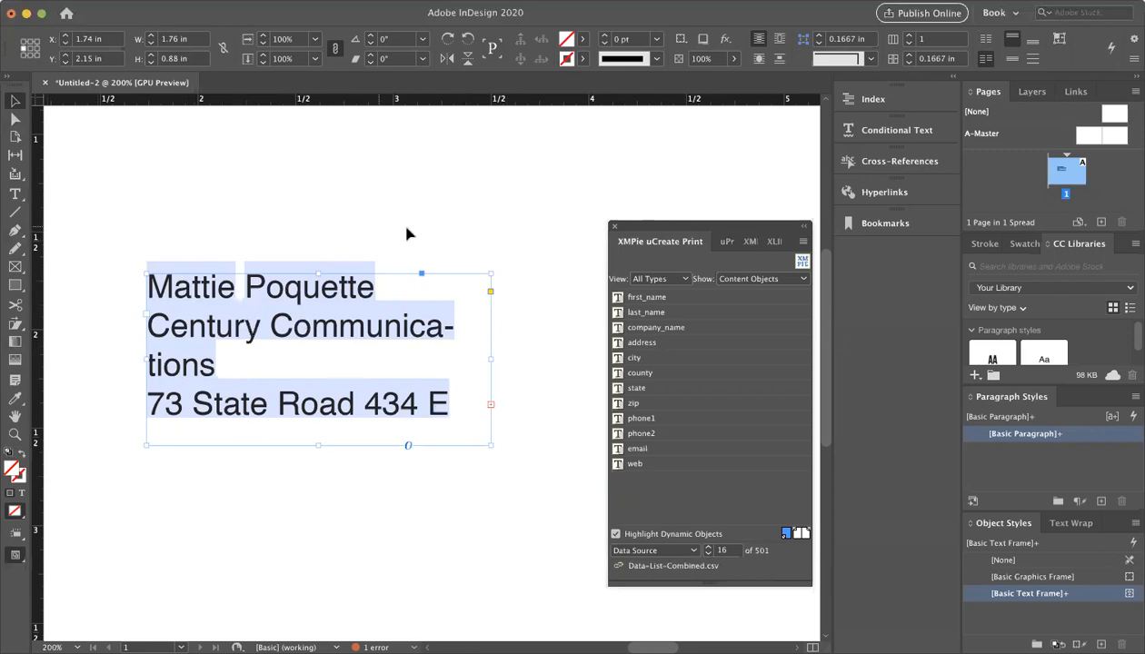
{"action": "right_click", "coordinate": [407, 299]}
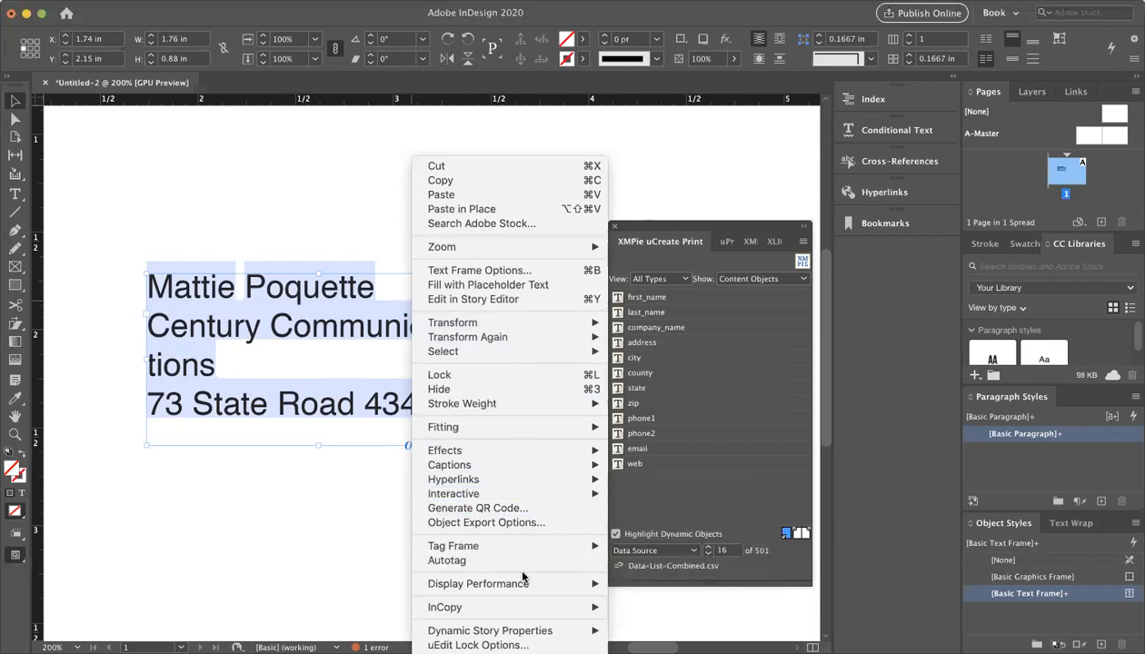
{"action": "mouse_move", "coordinate": [552, 633]}
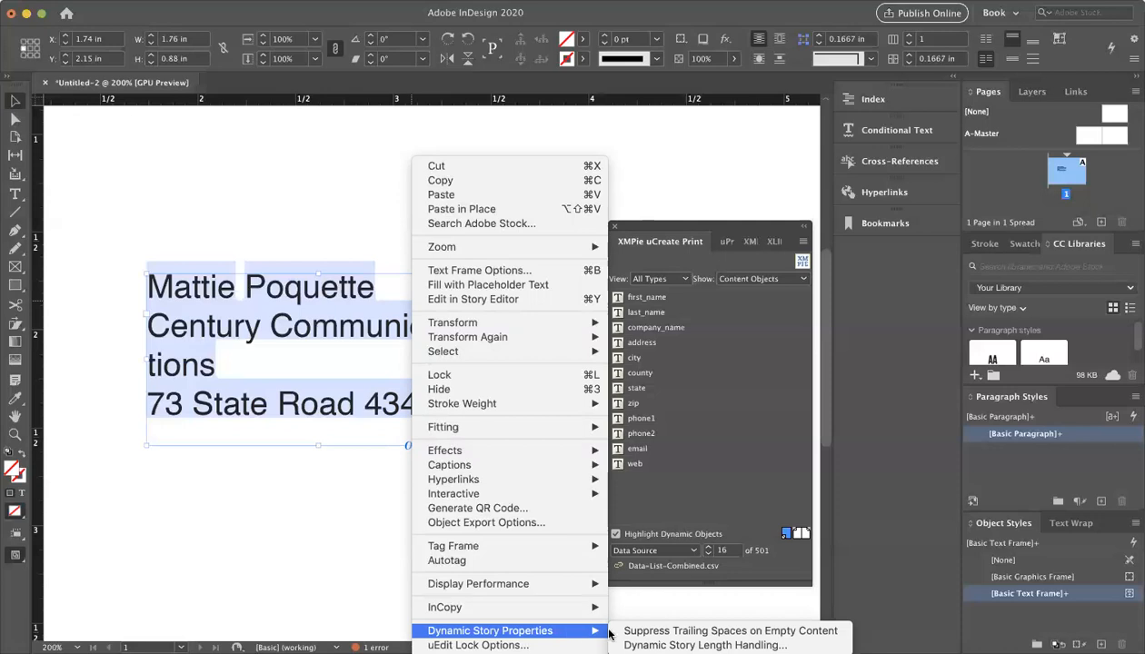
{"action": "left_click", "coordinate": [816, 632]}
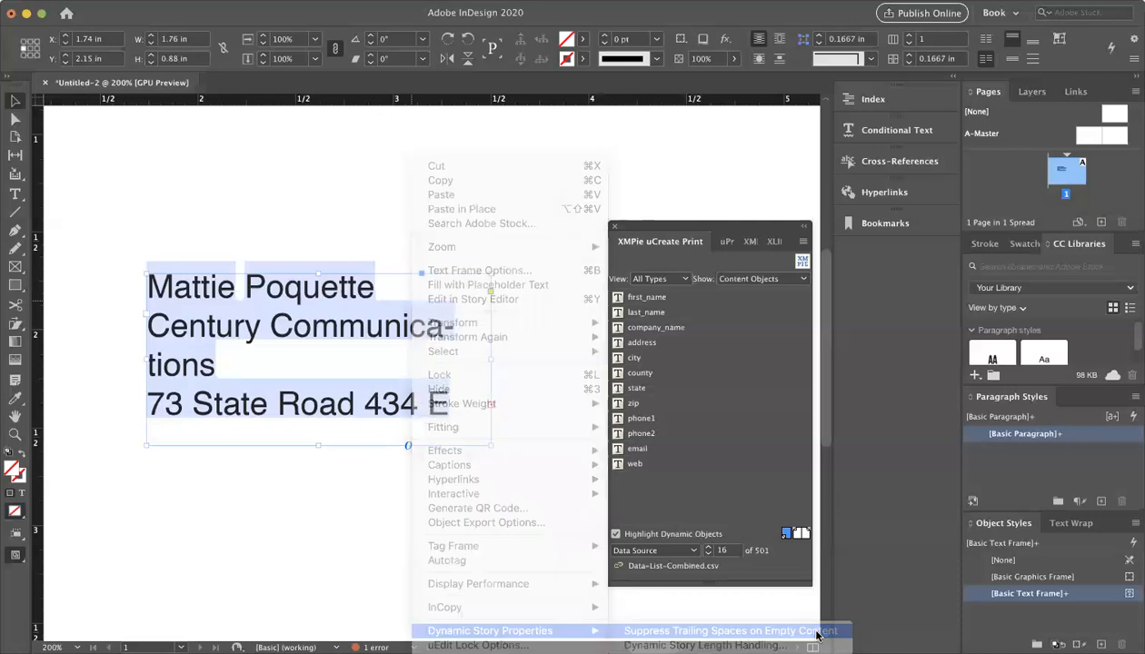
Step: Enable copy fitting on Overflow by font size in the address frame's Dynamic Story Length Handling settings
{"action": "right_click", "coordinate": [344, 331]}
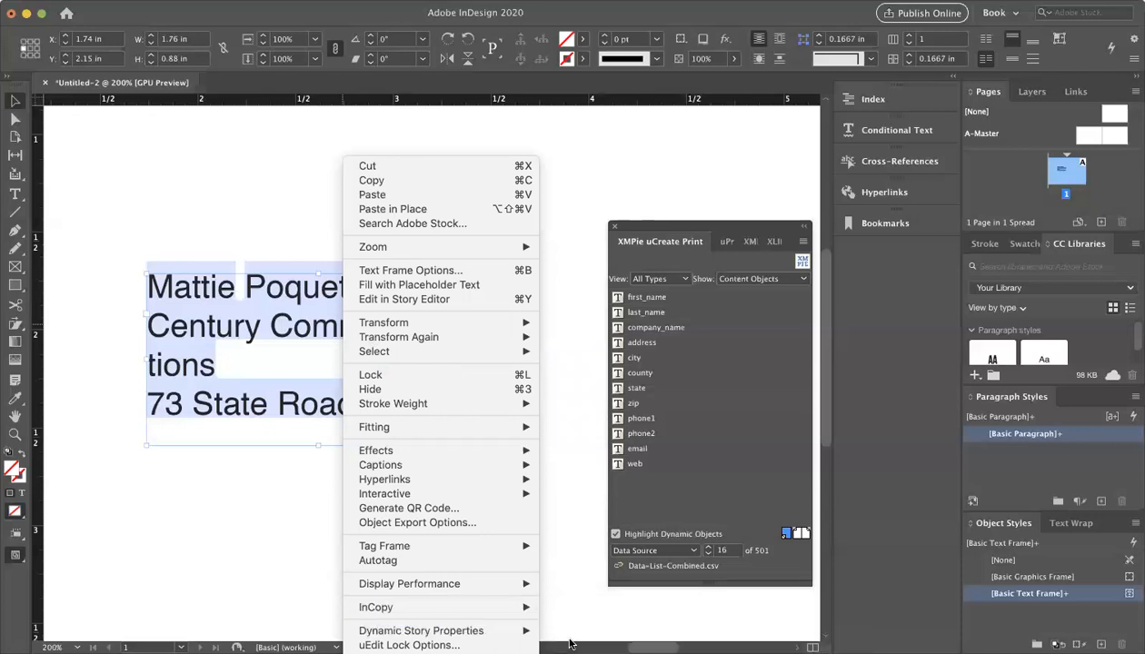
{"action": "mouse_move", "coordinate": [518, 631]}
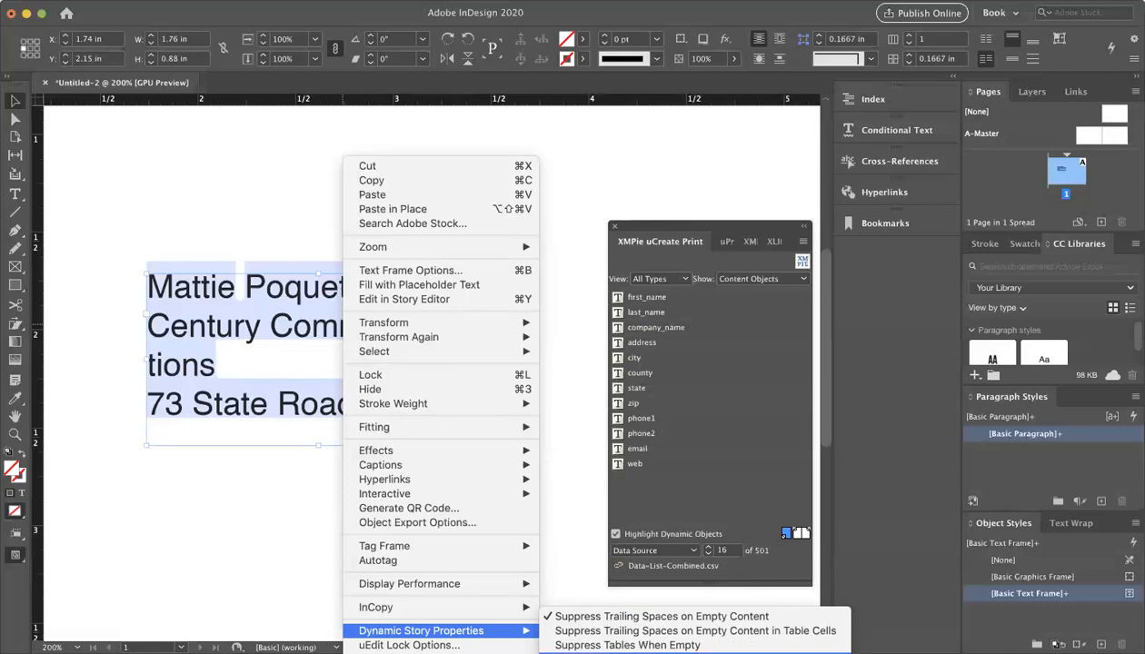
{"action": "left_click", "coordinate": [636, 652]}
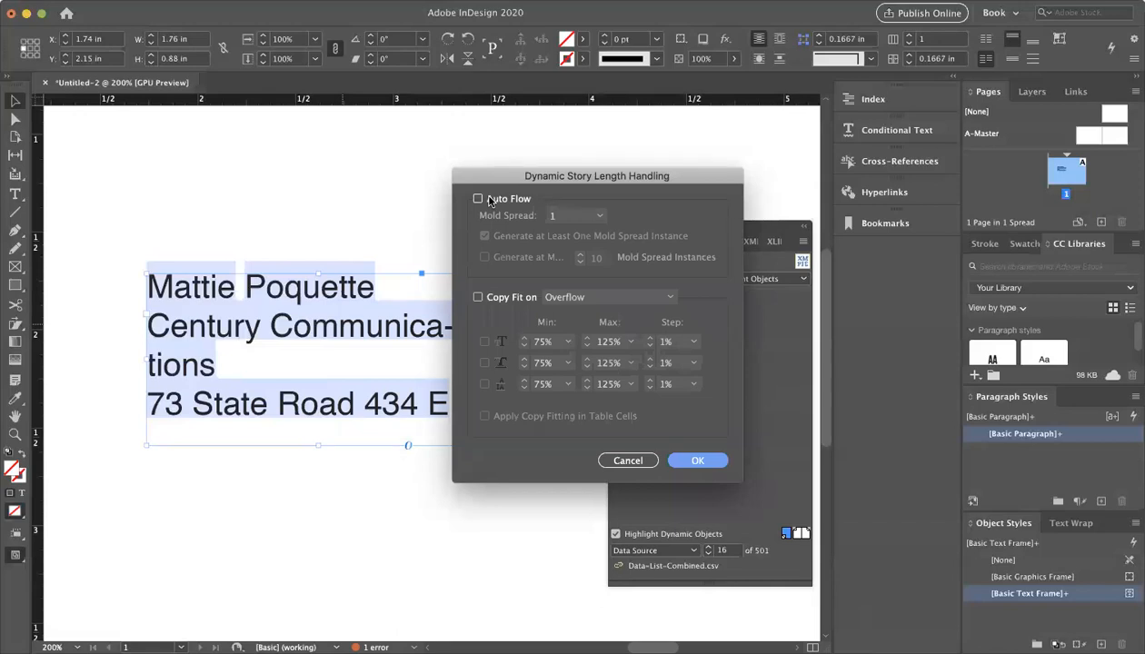
{"action": "left_click", "coordinate": [478, 298]}
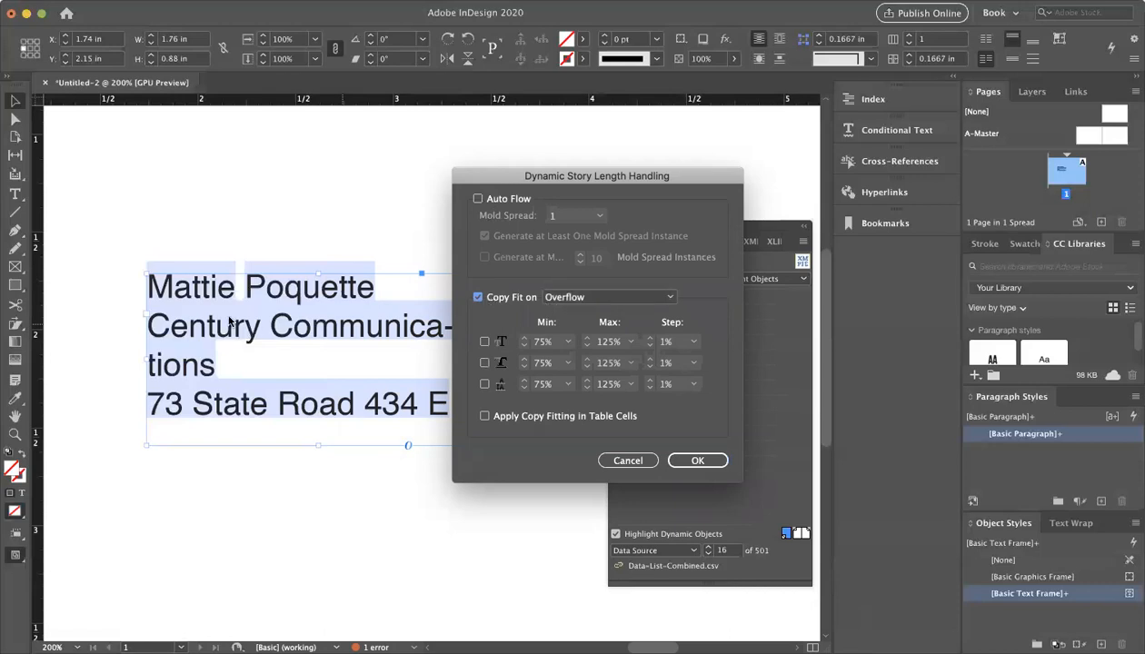
{"action": "left_click", "coordinate": [584, 298]}
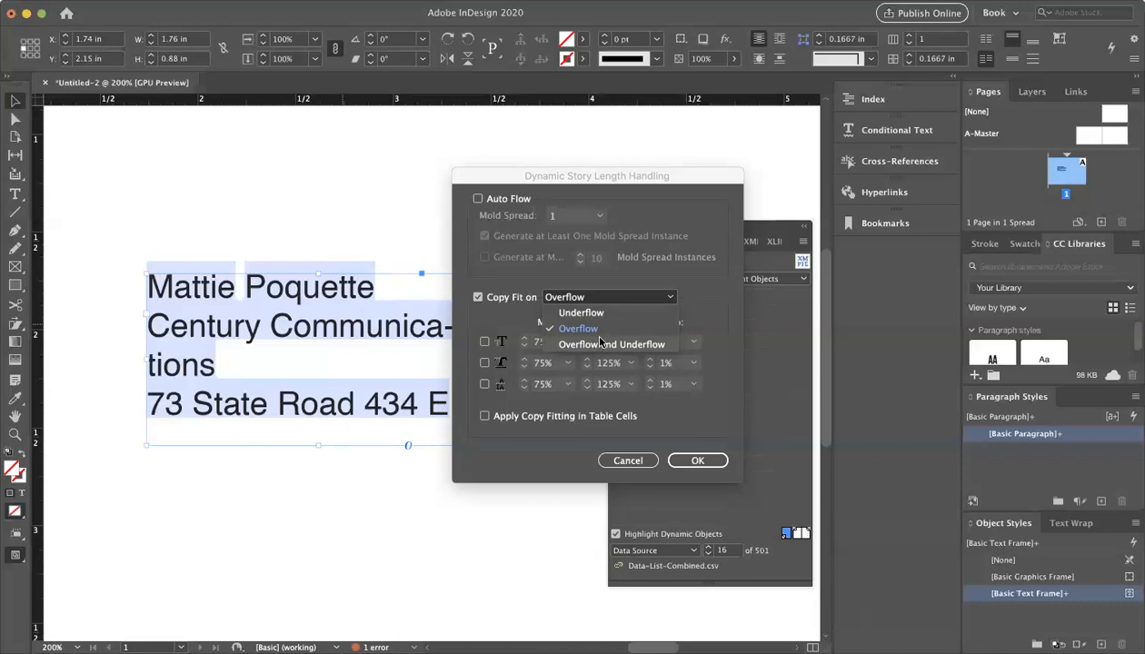
{"action": "left_click", "coordinate": [595, 330]}
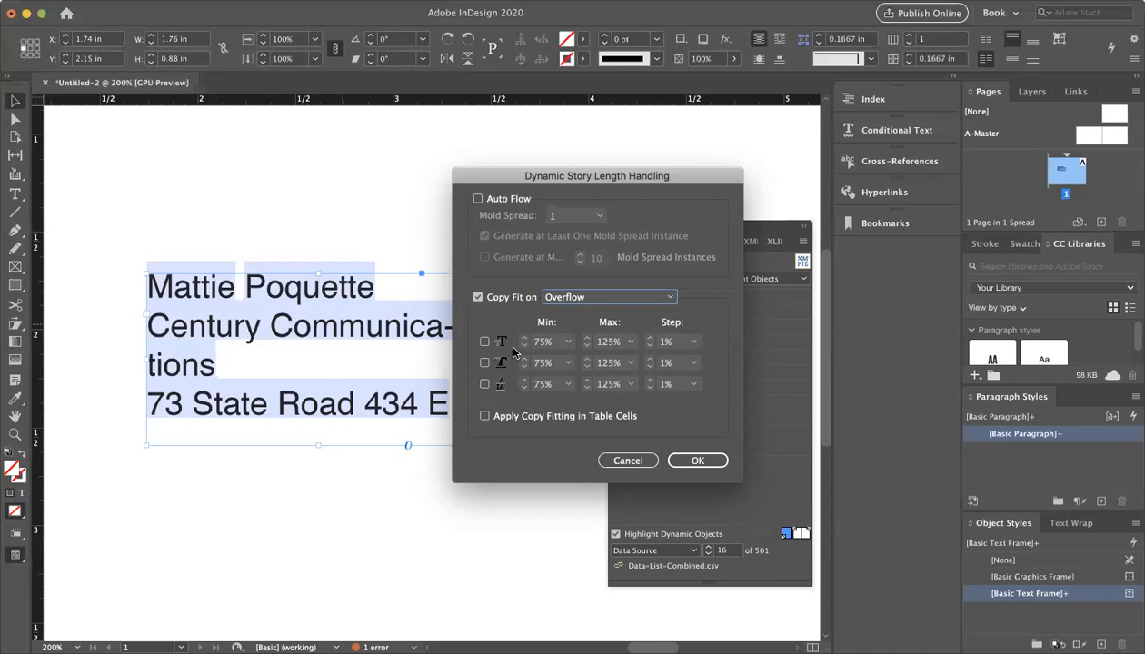
{"action": "left_click", "coordinate": [485, 343]}
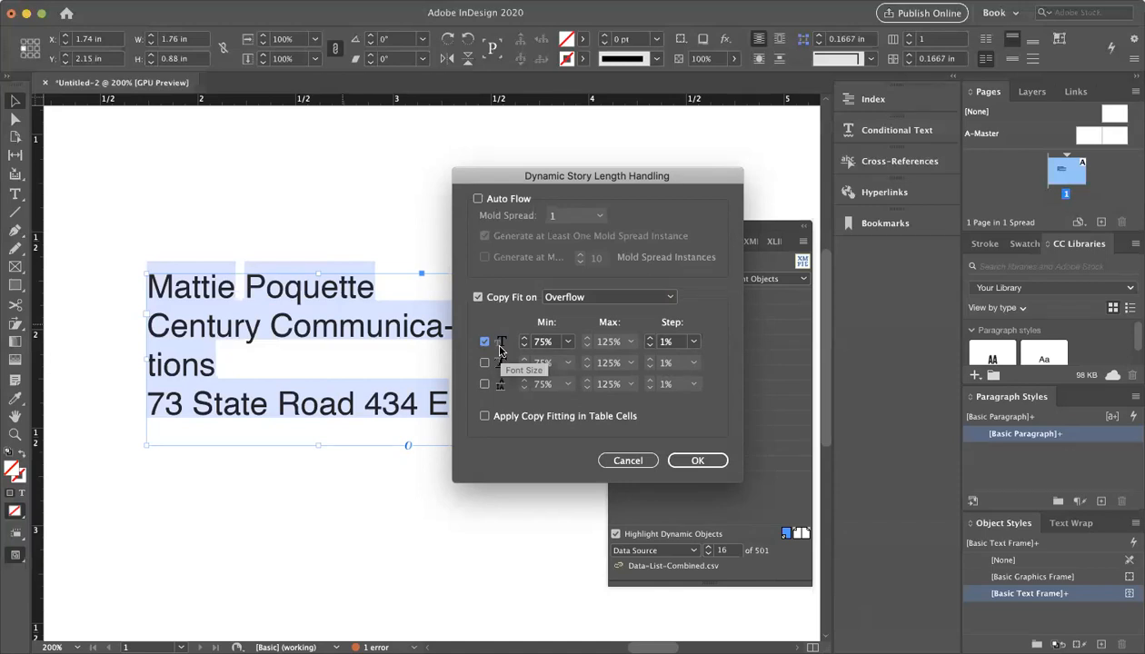
Step: Try a copy-fitting font size minimum of 25%
{"action": "left_click", "coordinate": [571, 342]}
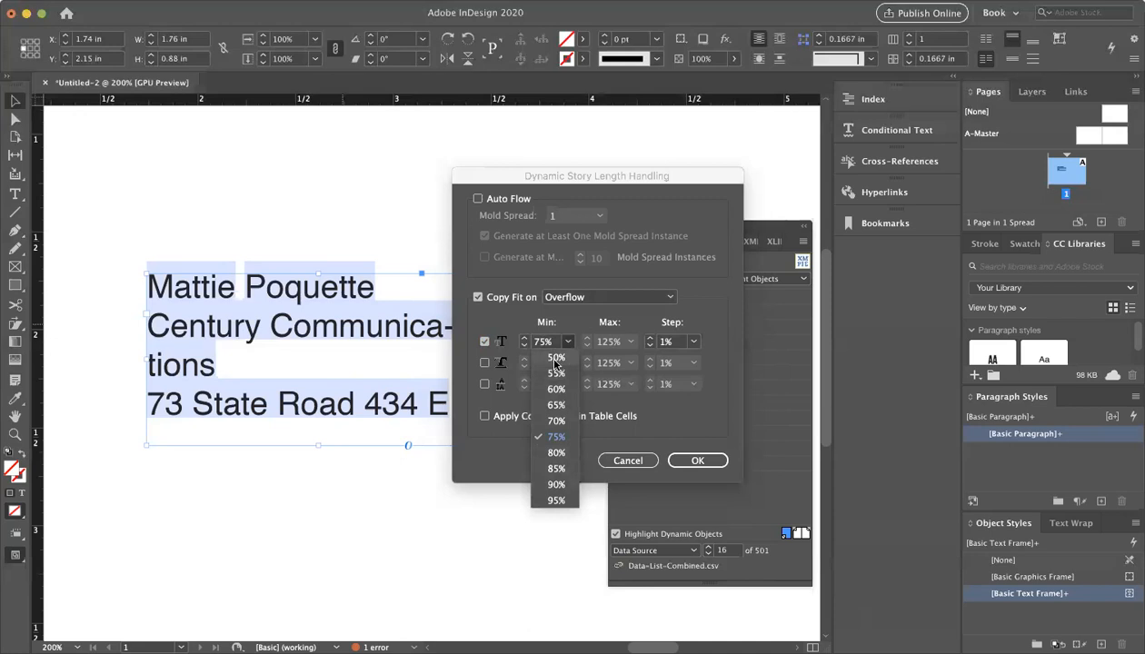
{"action": "left_click", "coordinate": [555, 358]}
{"action": "type", "text": "25"}
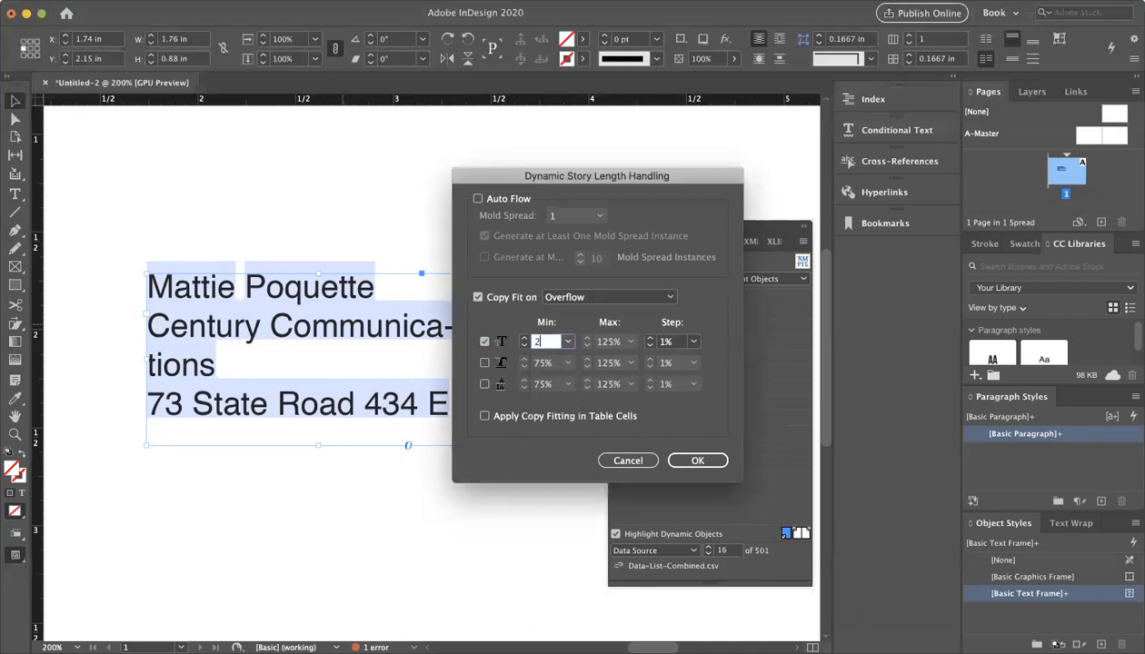
{"action": "key", "text": "Tab"}
{"action": "key", "text": "Tab"}
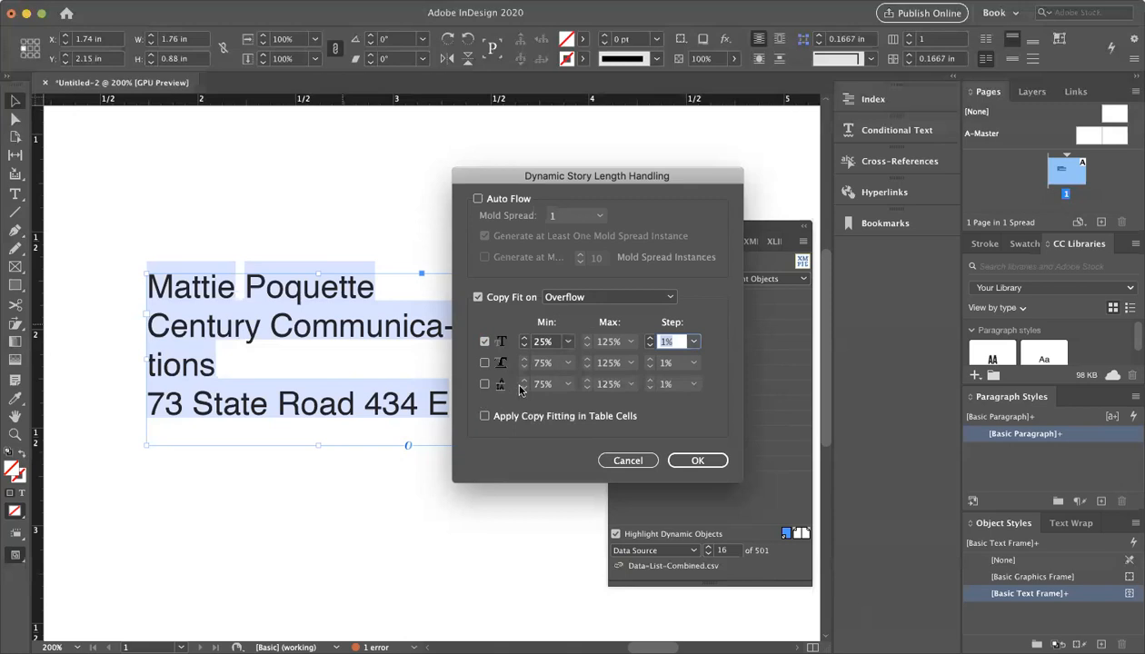
Step: Set the copy-fitting font size minimum to 75% with a 1% step, and apply the story length handling
{"action": "left_click", "coordinate": [566, 342]}
{"action": "left_click", "coordinate": [552, 437]}
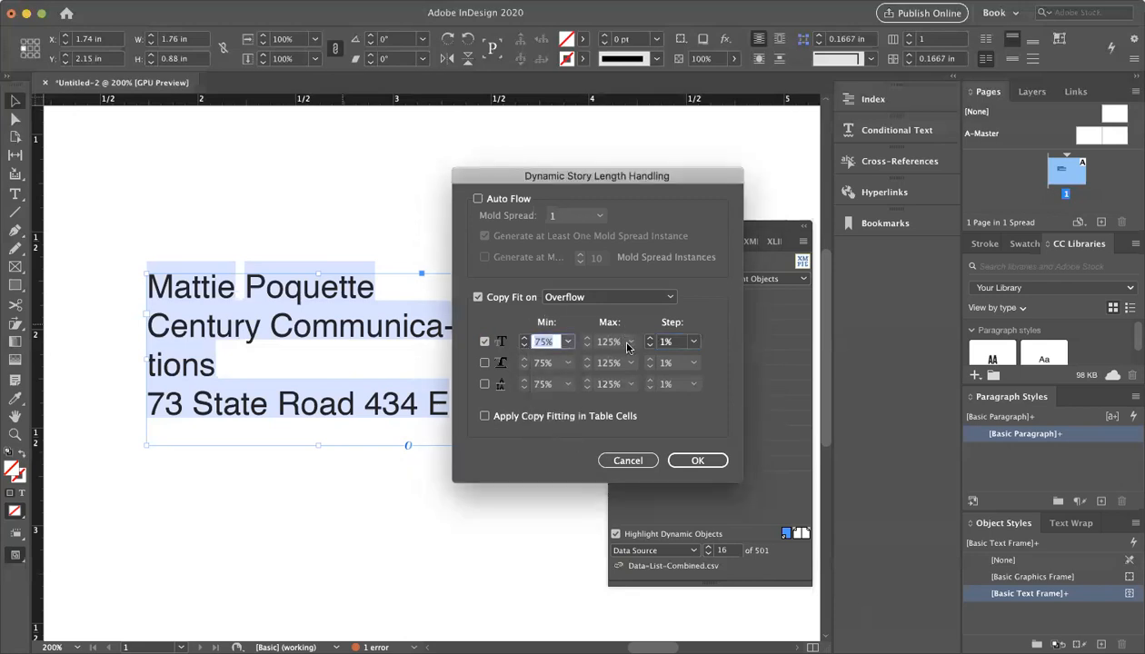
{"action": "left_click", "coordinate": [694, 342]}
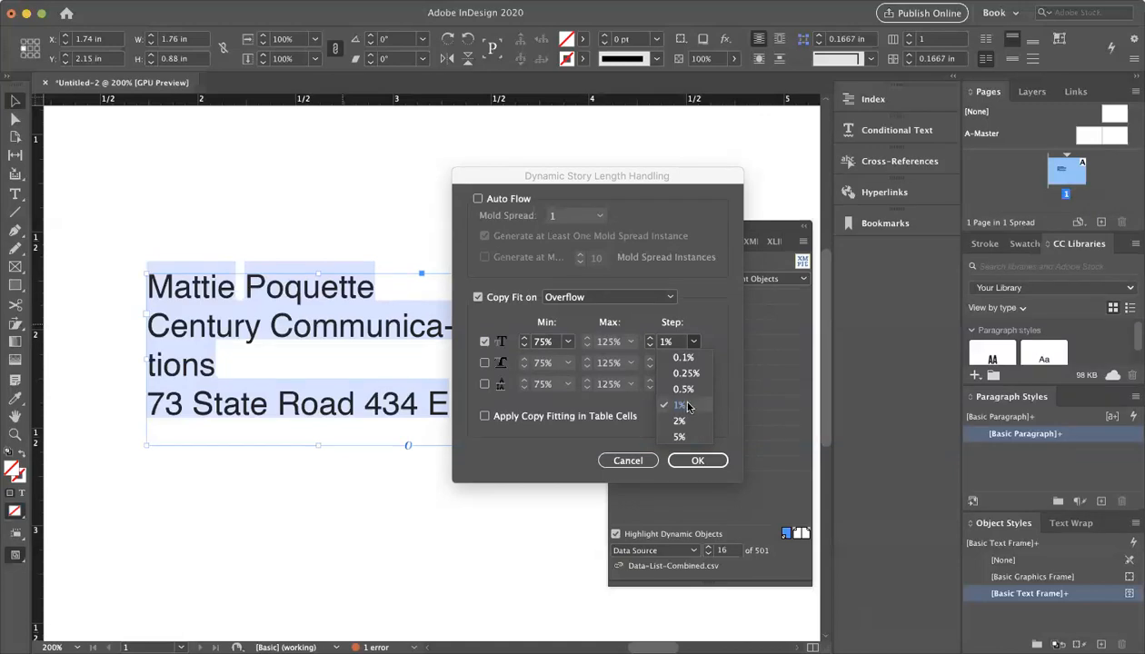
{"action": "left_click", "coordinate": [711, 405]}
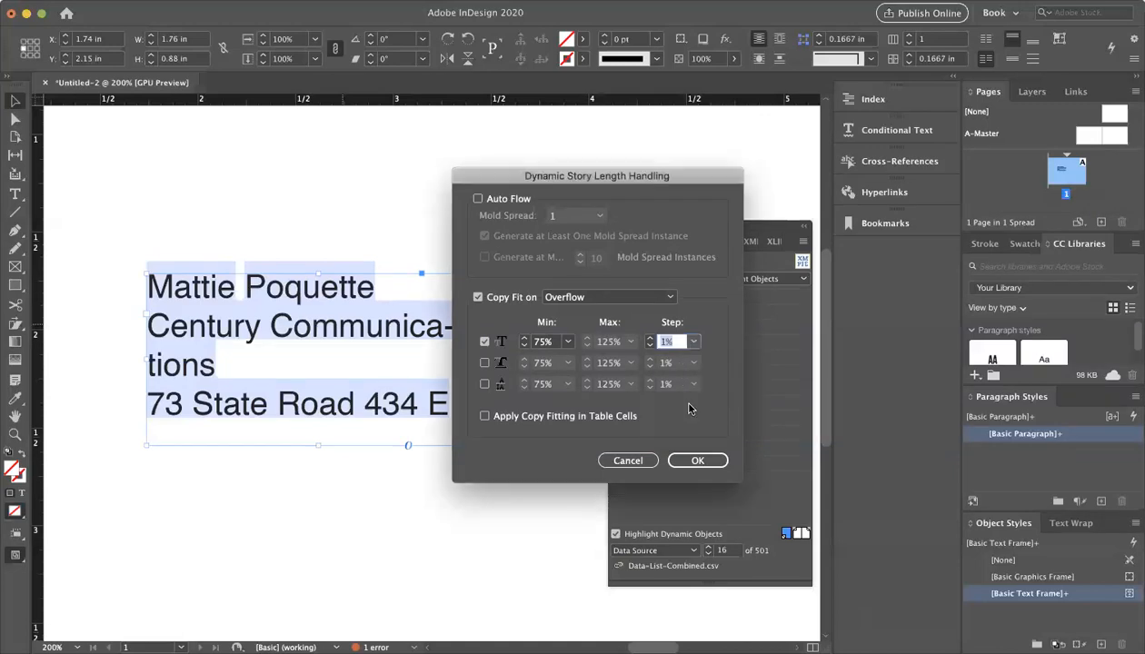
{"action": "left_click", "coordinate": [696, 461]}
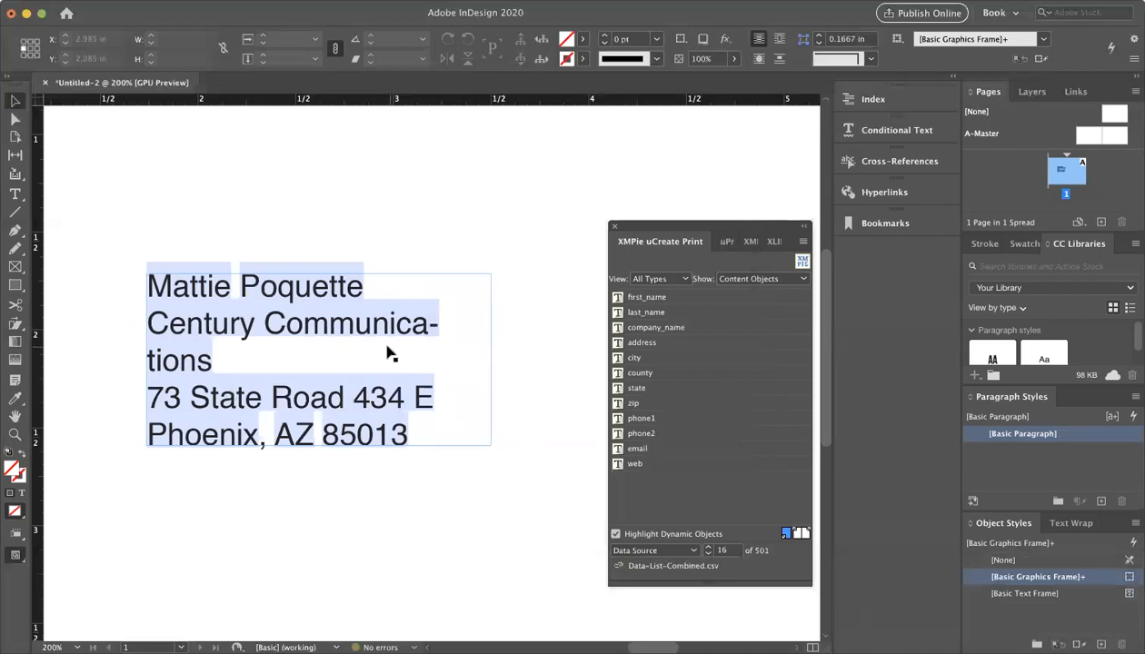
Step: Reduce the address frame's height to about 0.83 in and refresh its copy fitting by visiting record 17 and returning to 16
{"action": "left_click", "coordinate": [235, 389]}
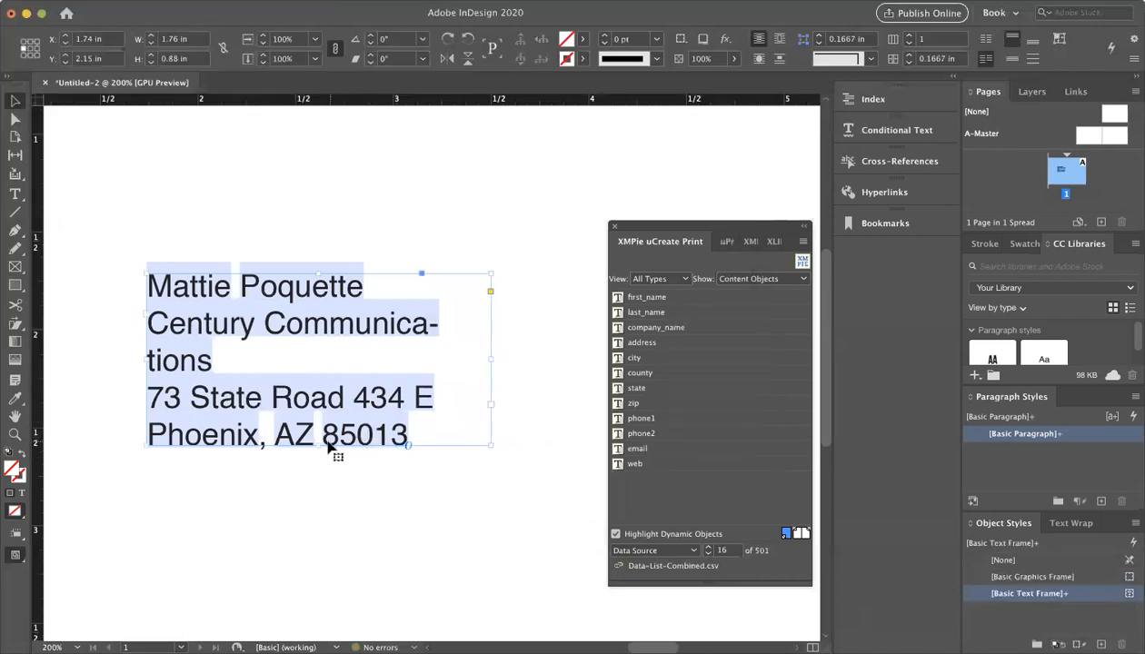
{"action": "left_click_drag", "start_coordinate": [318, 445], "coordinate": [319, 435]}
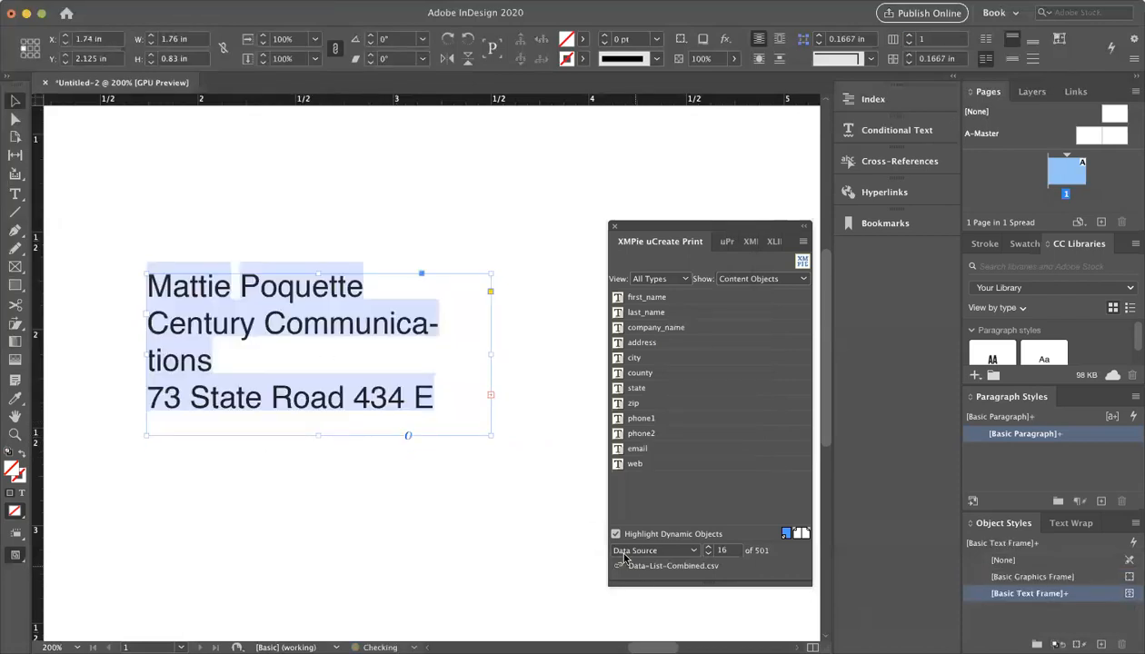
{"action": "left_click", "coordinate": [707, 546]}
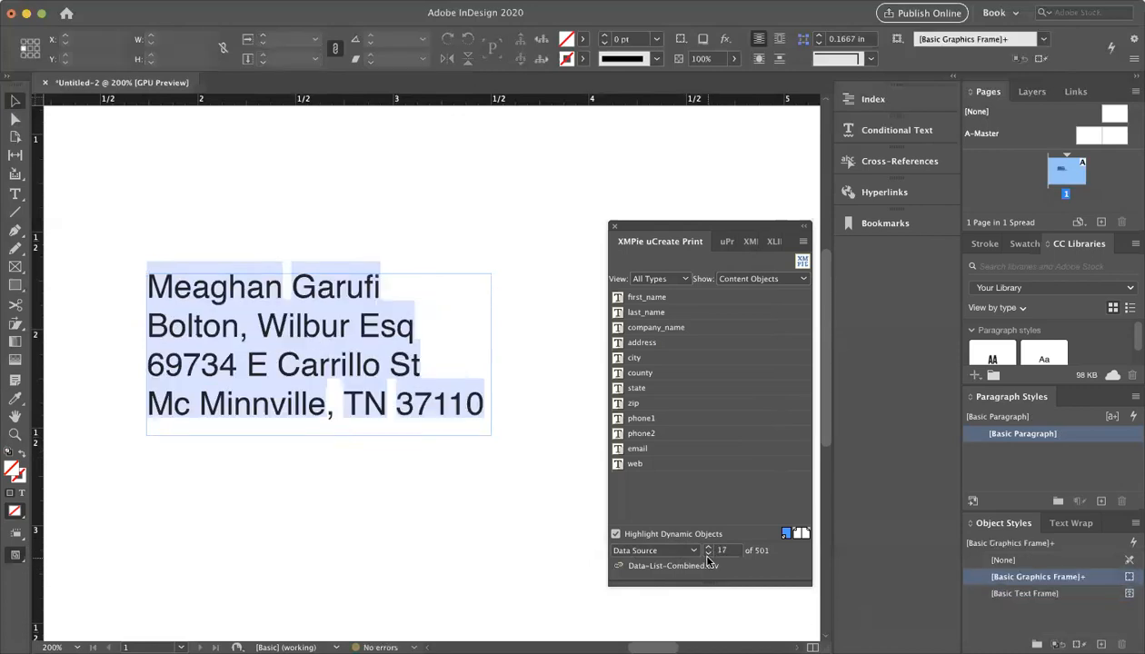
{"action": "left_click", "coordinate": [708, 554]}
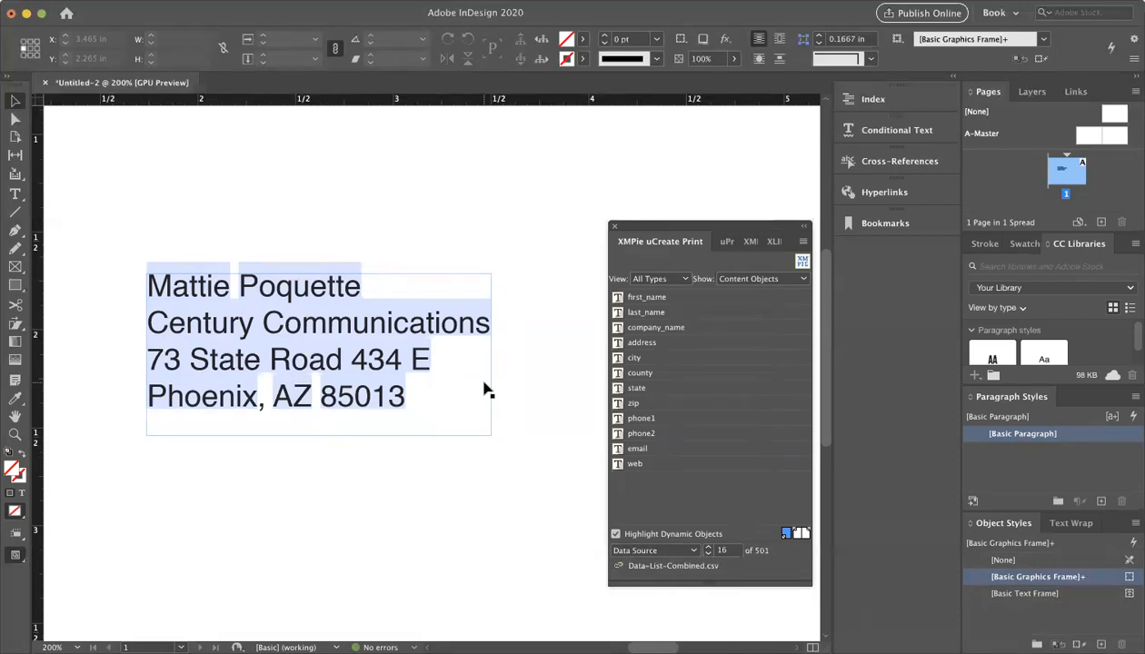
Step: Begin editing the company name text in the address frame, accepting the temporary disabling of copy fitting
{"action": "left_click", "coordinate": [408, 356]}
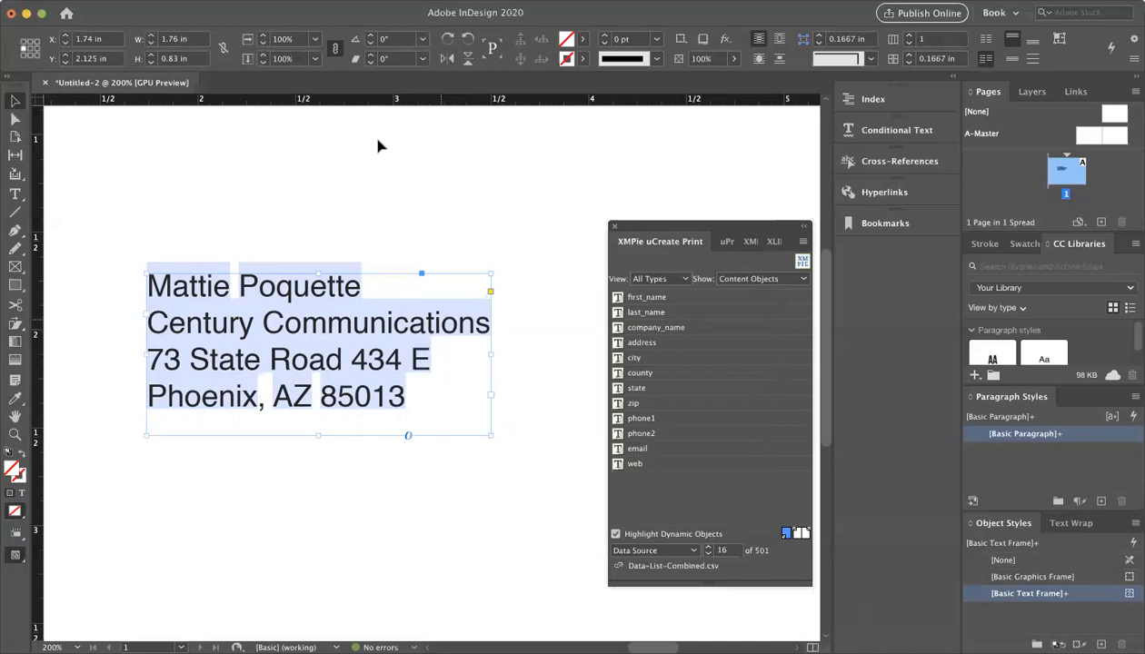
{"action": "double_click", "coordinate": [257, 321]}
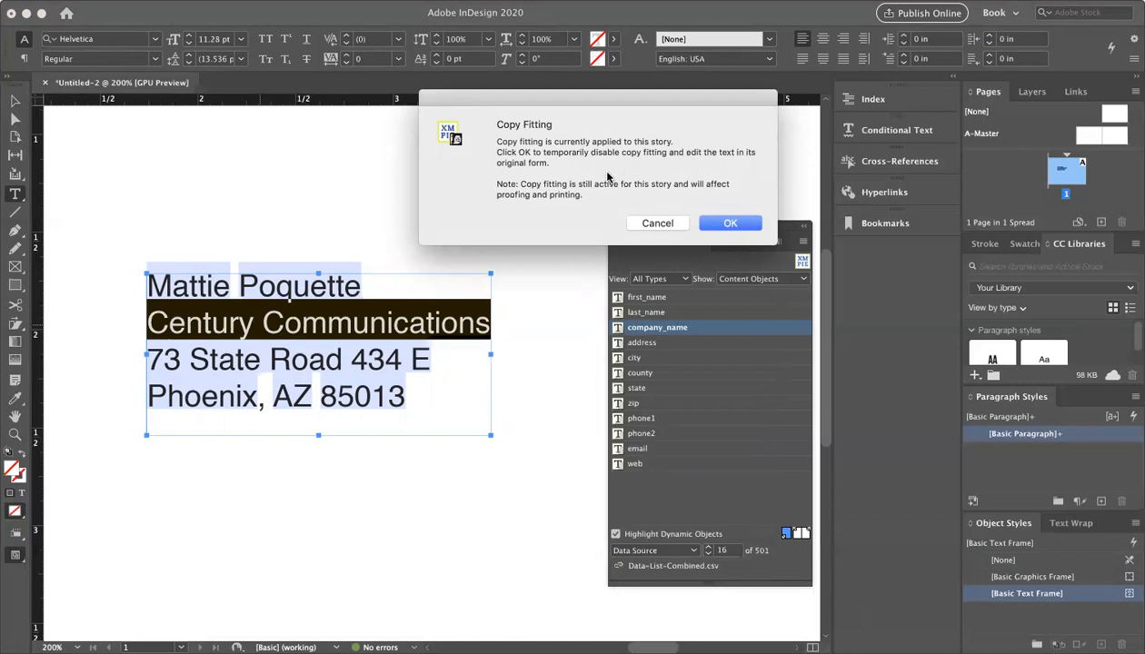
{"action": "left_click", "coordinate": [732, 224]}
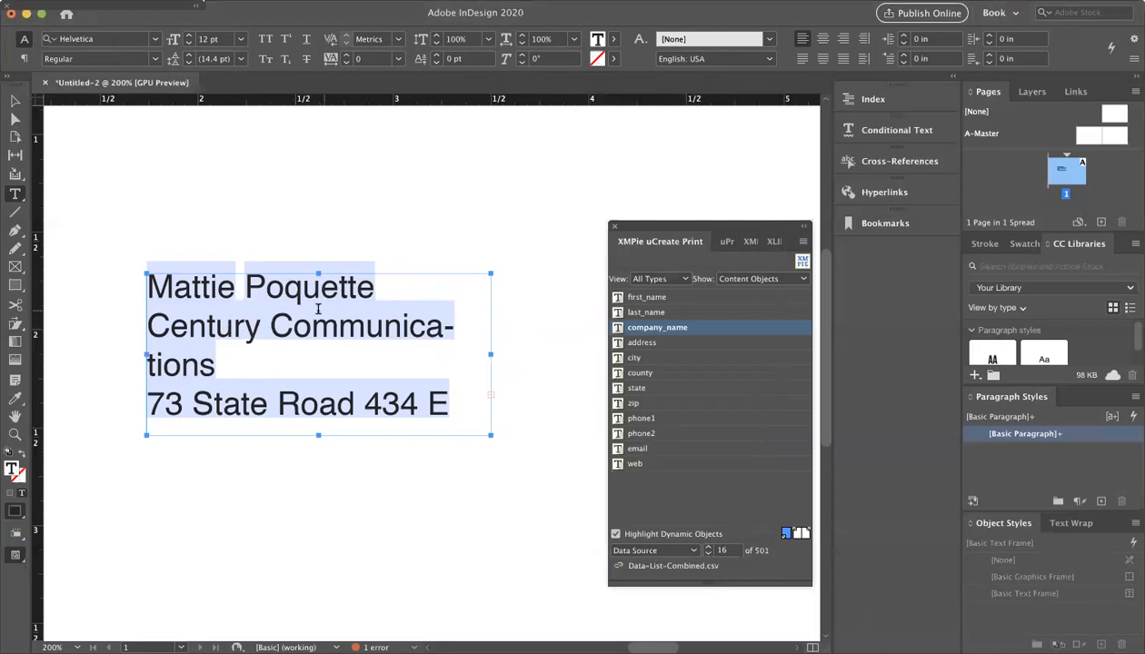
Step: Turn off hyphenation for all the text in the address block
{"action": "left_click", "coordinate": [24, 59]}
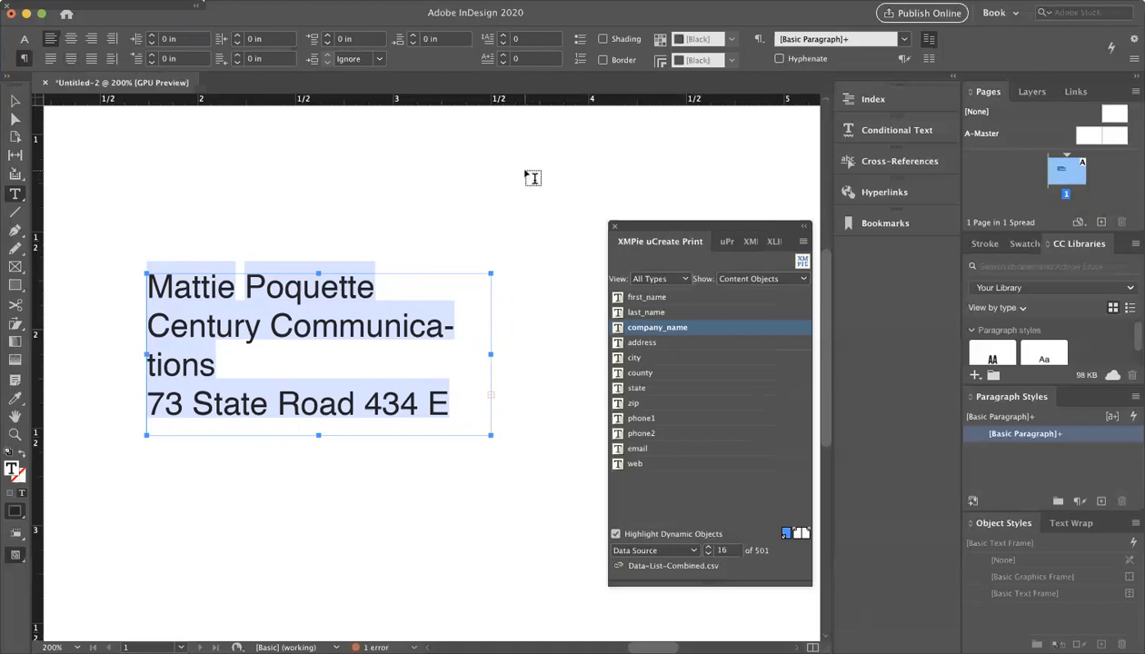
{"action": "left_click", "coordinate": [186, 184]}
{"action": "triple_click", "coordinate": [287, 311]}
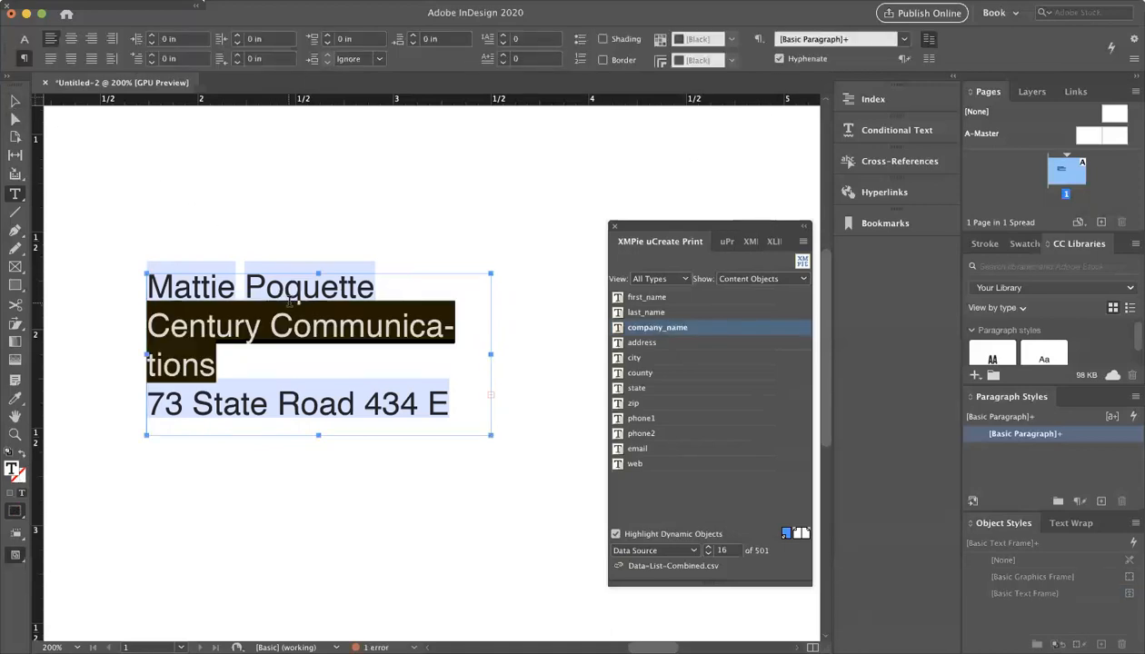
{"action": "key", "text": "super+a"}
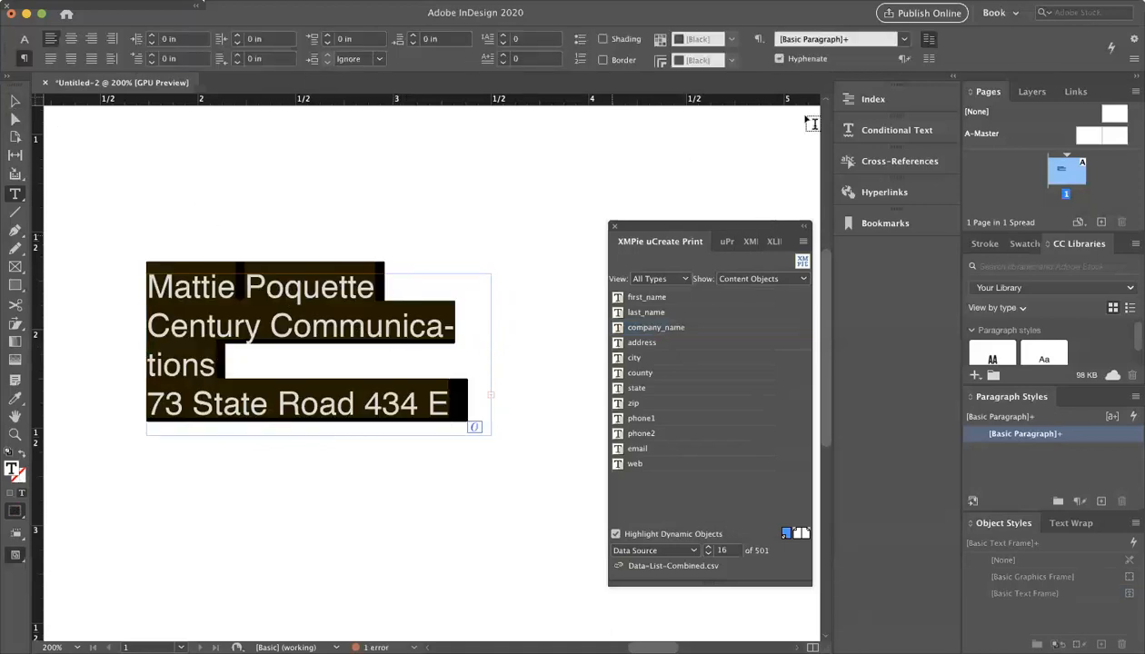
{"action": "left_click", "coordinate": [778, 59]}
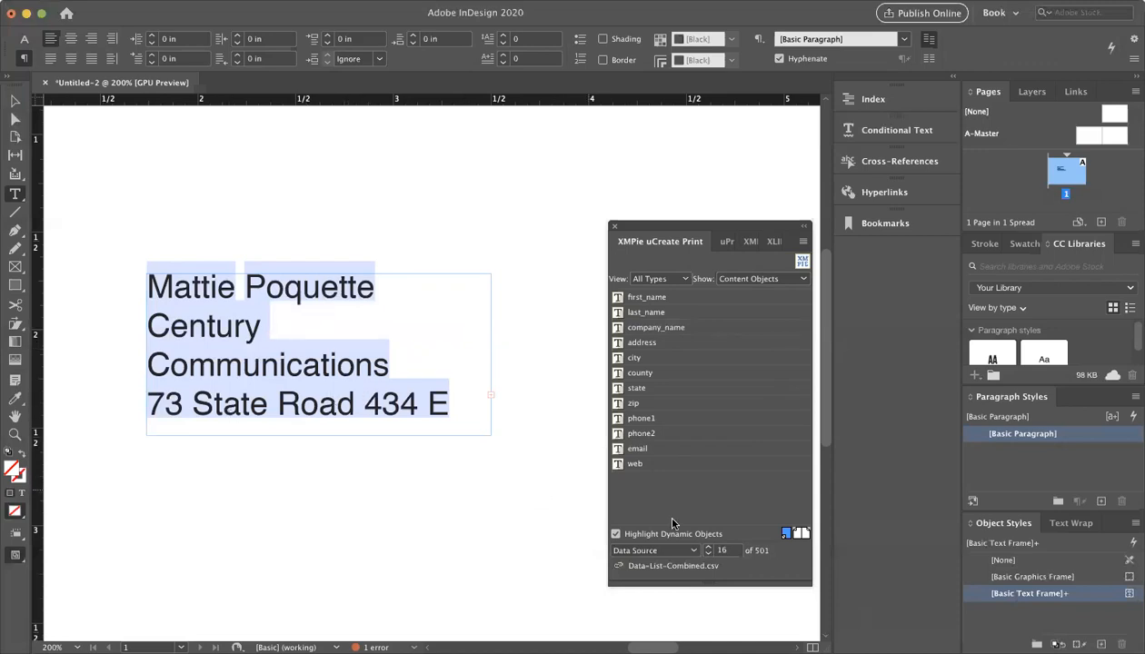
Step: Refresh record 16 by stepping one record forward and back, and go to record 1 of the data source
{"action": "left_click", "coordinate": [704, 546]}
{"action": "left_click", "coordinate": [700, 553]}
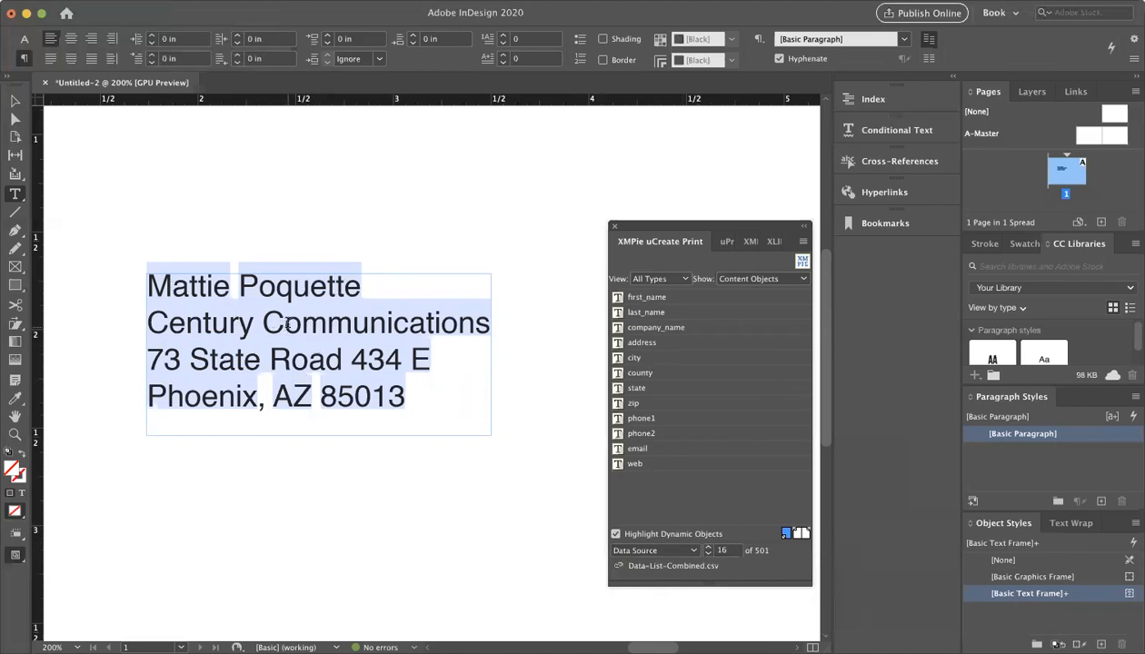
{"action": "left_click_drag", "start_coordinate": [728, 551], "coordinate": [684, 538]}
{"action": "type", "text": "1"}
{"action": "key", "text": "Return"}
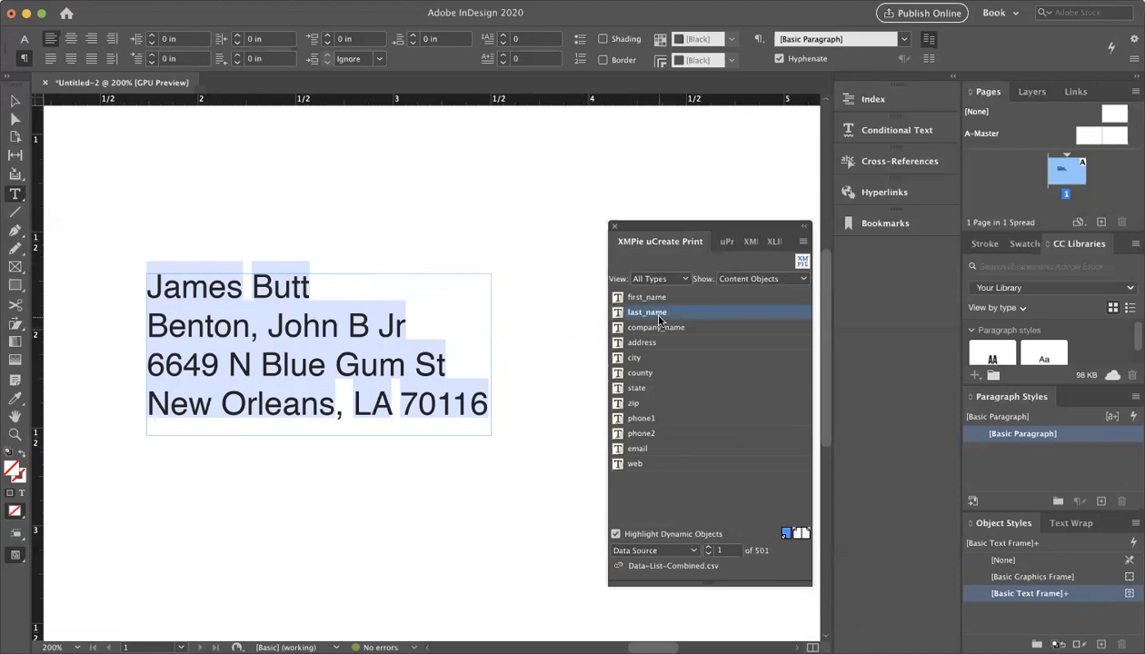
Step: Preview the record with the longest last_name value, followed by the record with the longest company_name value
{"action": "right_click", "coordinate": [684, 313]}
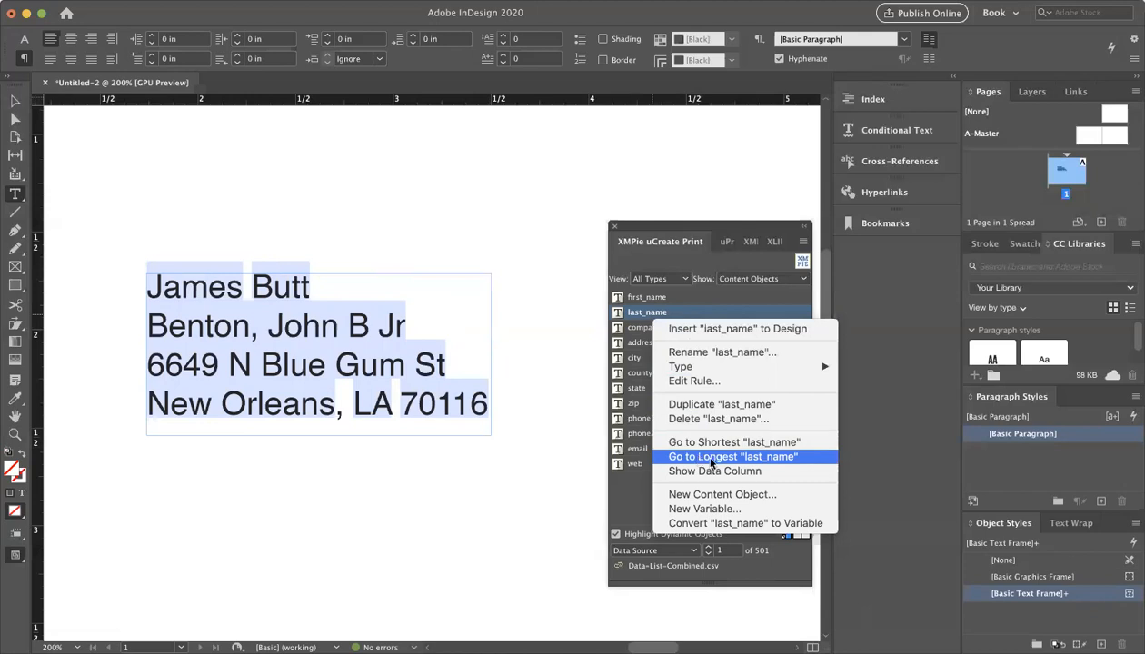
{"action": "left_click", "coordinate": [805, 459]}
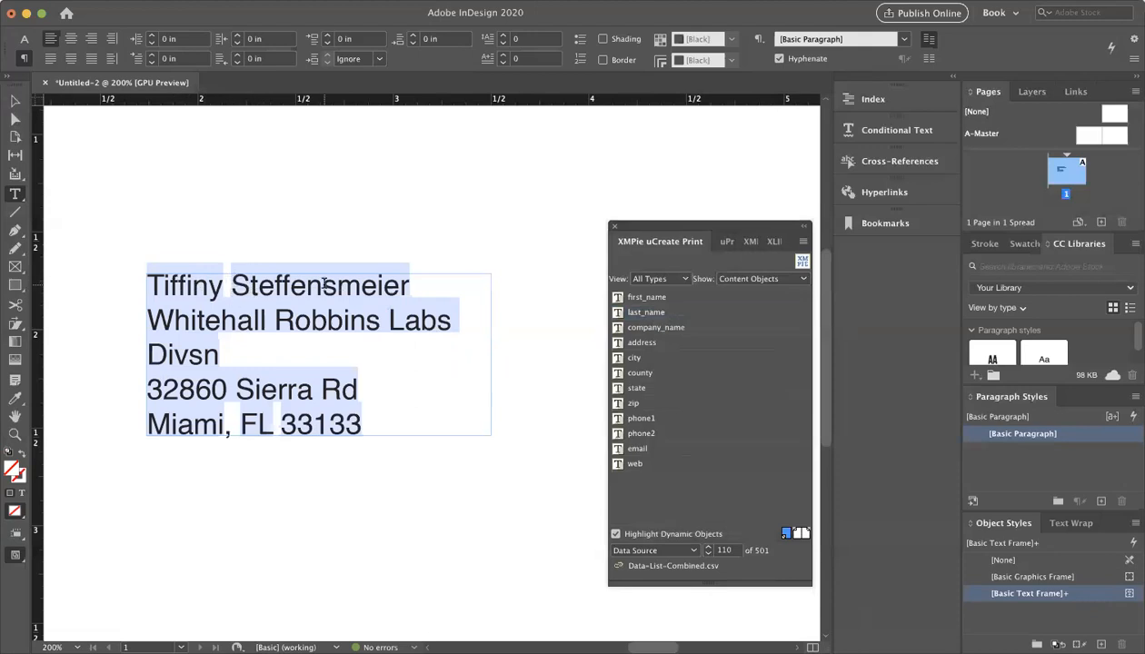
{"action": "left_click", "coordinate": [650, 328]}
{"action": "right_click", "coordinate": [650, 330]}
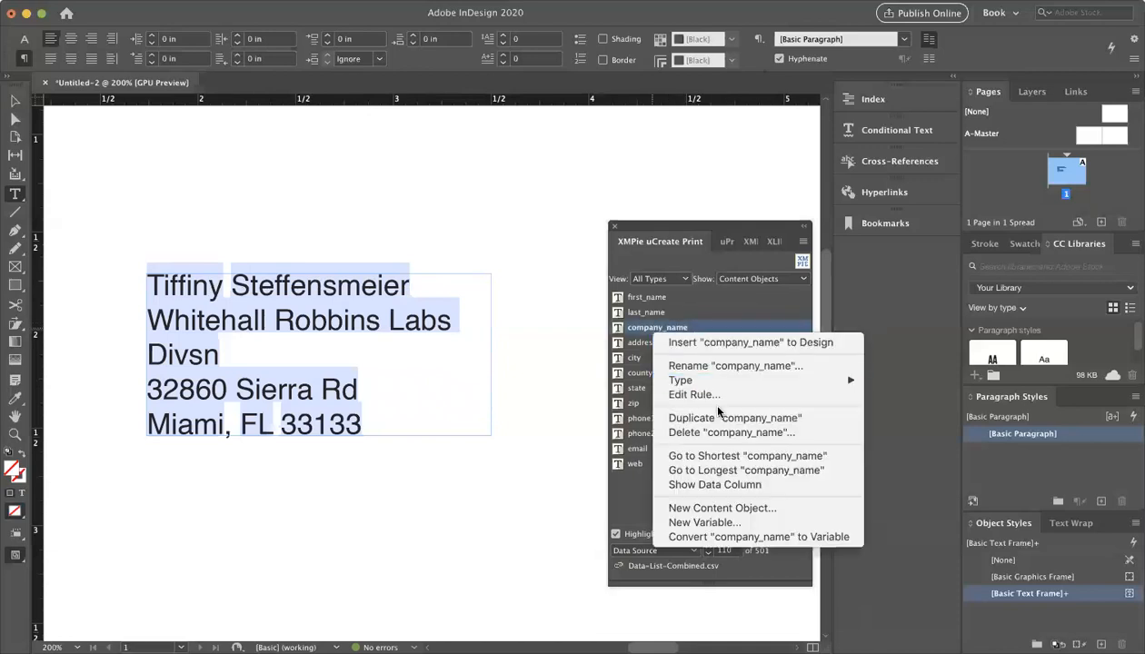
{"action": "left_click", "coordinate": [727, 472]}
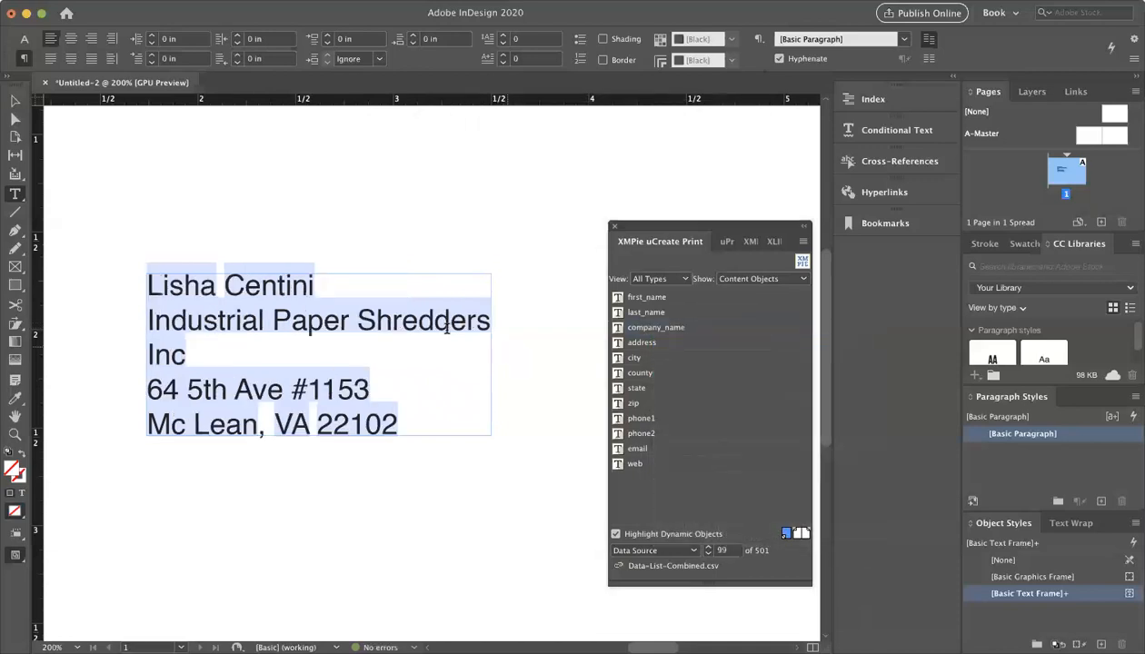
{"action": "left_click", "coordinate": [190, 353]}
{"action": "left_click", "coordinate": [652, 223]}
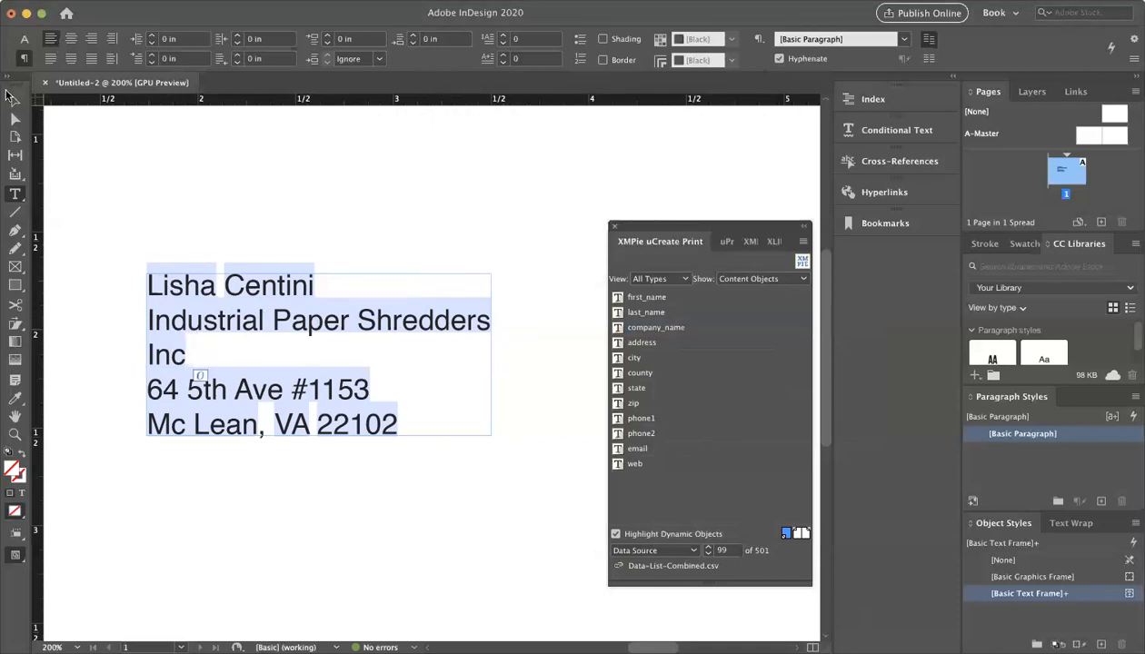
Step: Reduce the address frame's height to about 0.755 in and refresh its copy fitting by stepping one record forward and back
{"action": "left_click", "coordinate": [15, 101]}
{"action": "left_click", "coordinate": [308, 432]}
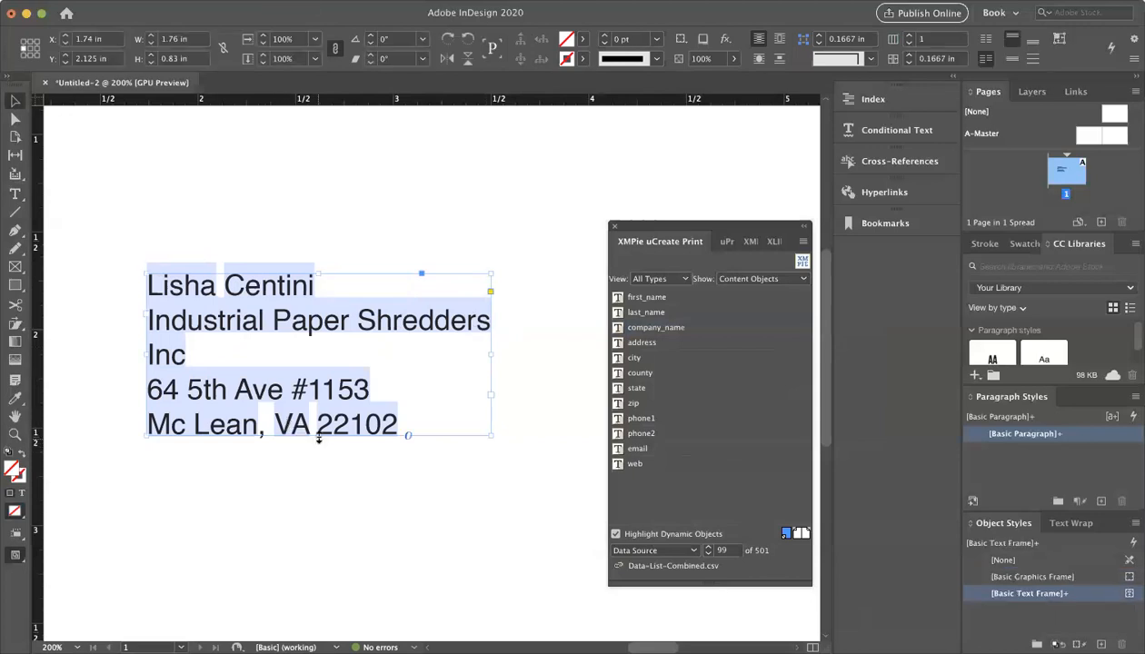
{"action": "left_click_drag", "start_coordinate": [318, 436], "coordinate": [328, 423]}
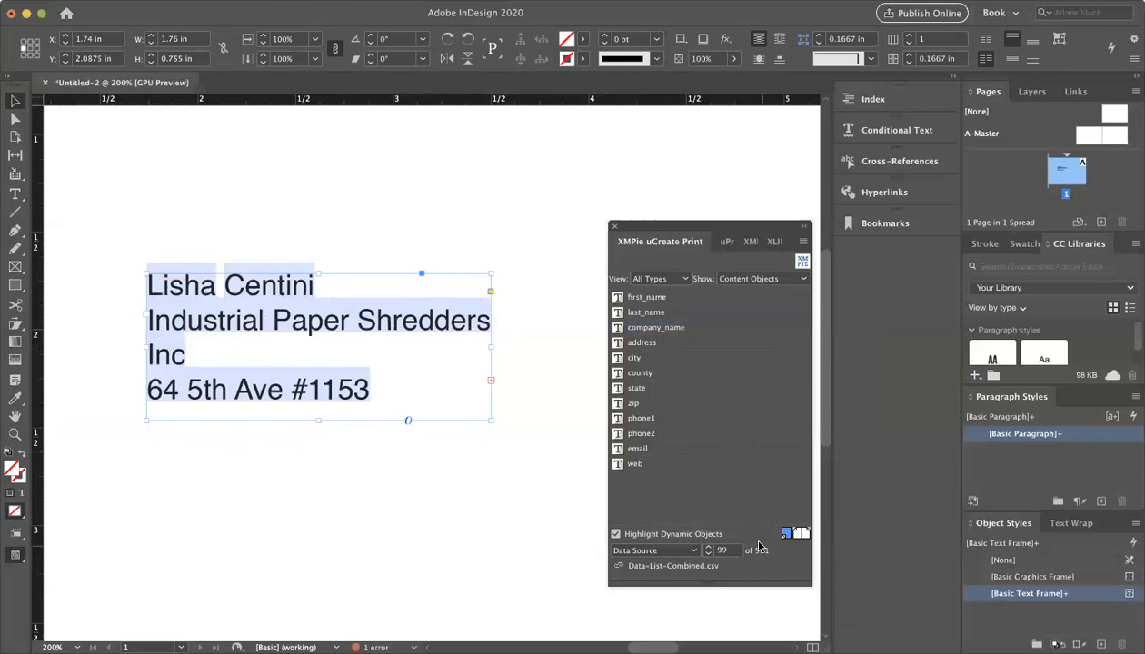
{"action": "left_click", "coordinate": [708, 548]}
{"action": "left_click", "coordinate": [708, 554]}
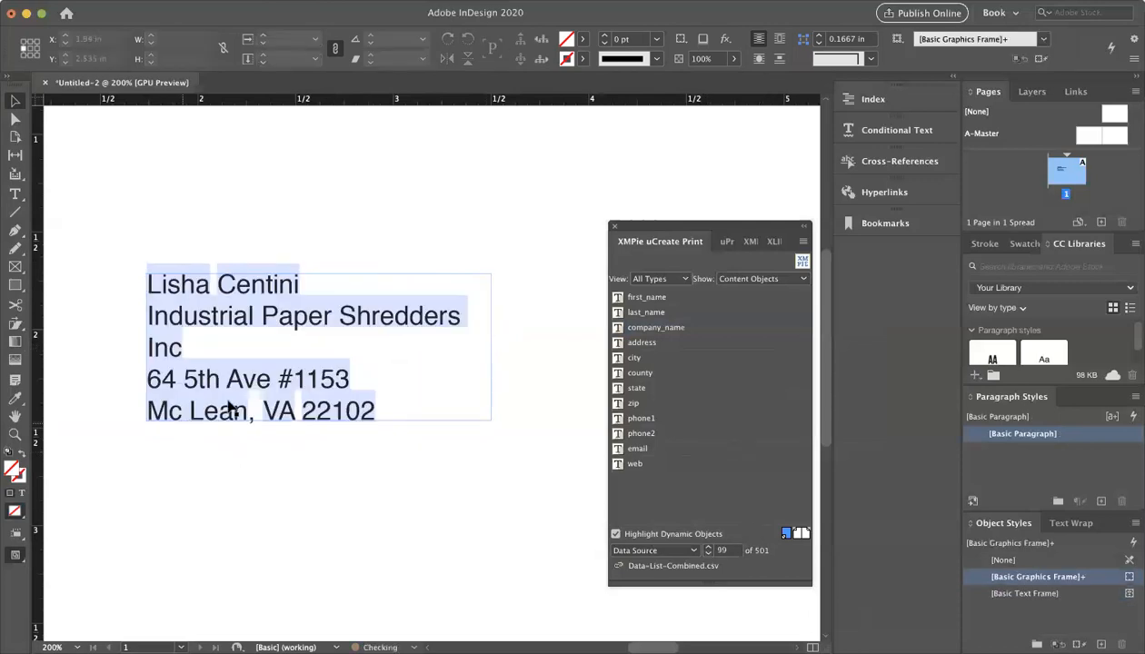
Step: Widen the address frame to about 1.83 in and refresh record 99 by stepping one record forward and back
{"action": "left_click_drag", "start_coordinate": [488, 345], "coordinate": [505, 345]}
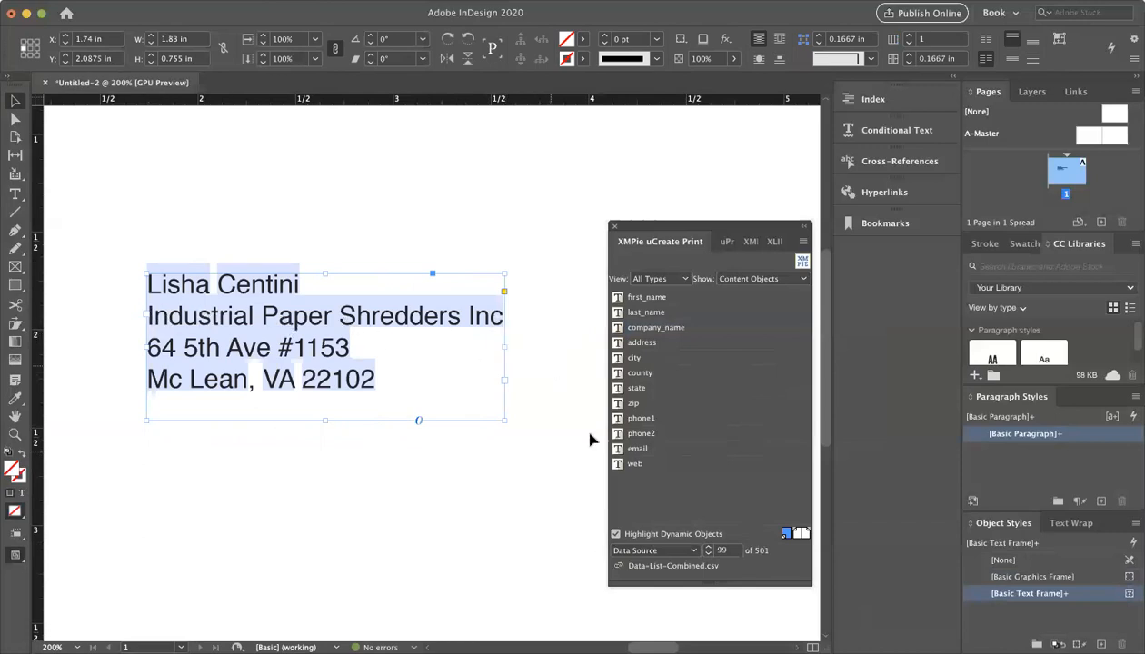
{"action": "left_click", "coordinate": [708, 546]}
{"action": "left_click", "coordinate": [708, 553]}
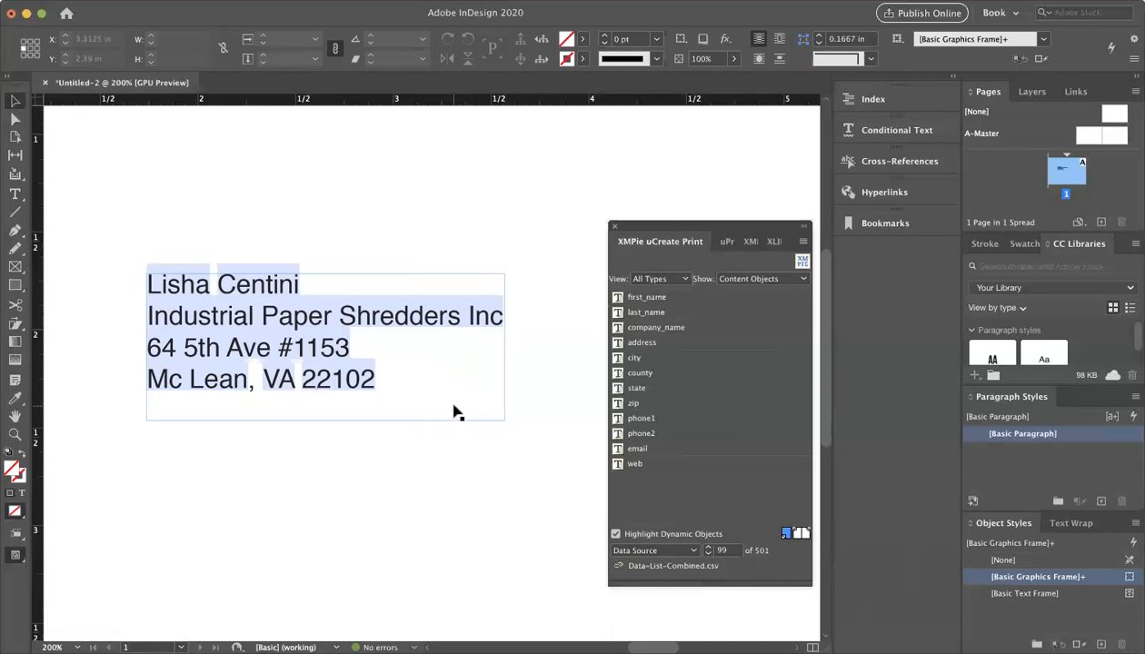
Step: Begin a screen-area capture of the whole page with the address block
{"action": "scroll", "coordinate": [453, 405], "scroll_direction": "up", "scroll_amount": 1}
{"action": "scroll", "coordinate": [453, 402], "scroll_direction": "down", "scroll_amount": 5}
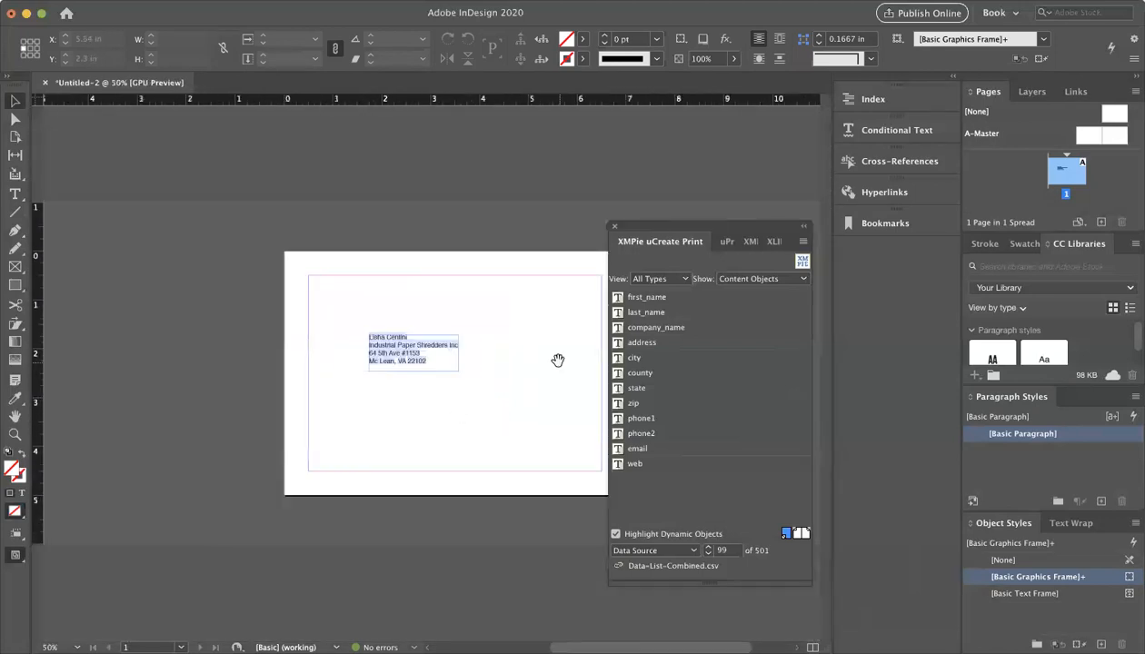
{"action": "scroll", "coordinate": [506, 358], "scroll_direction": "right", "scroll_amount": 2}
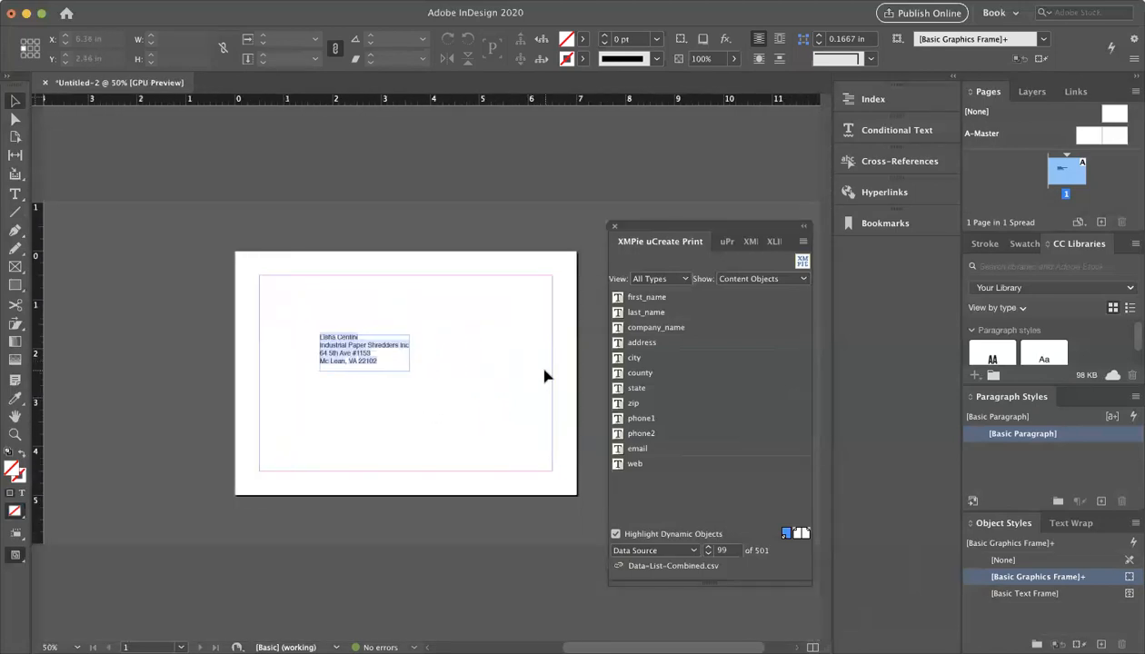
{"action": "key", "text": "super+shift+4"}
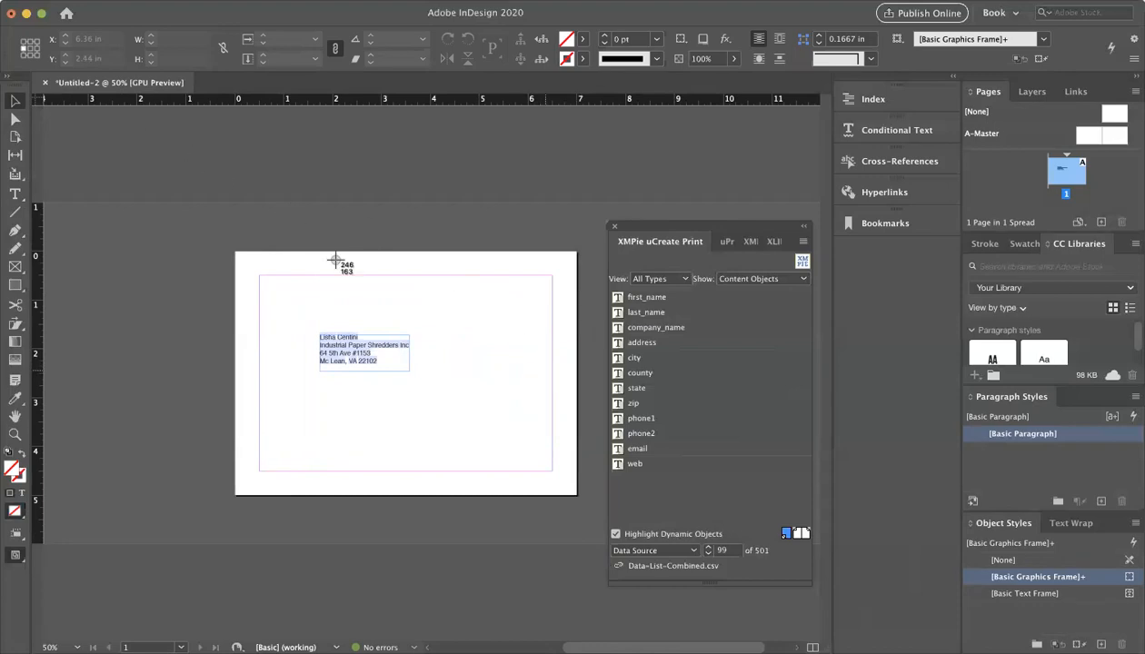